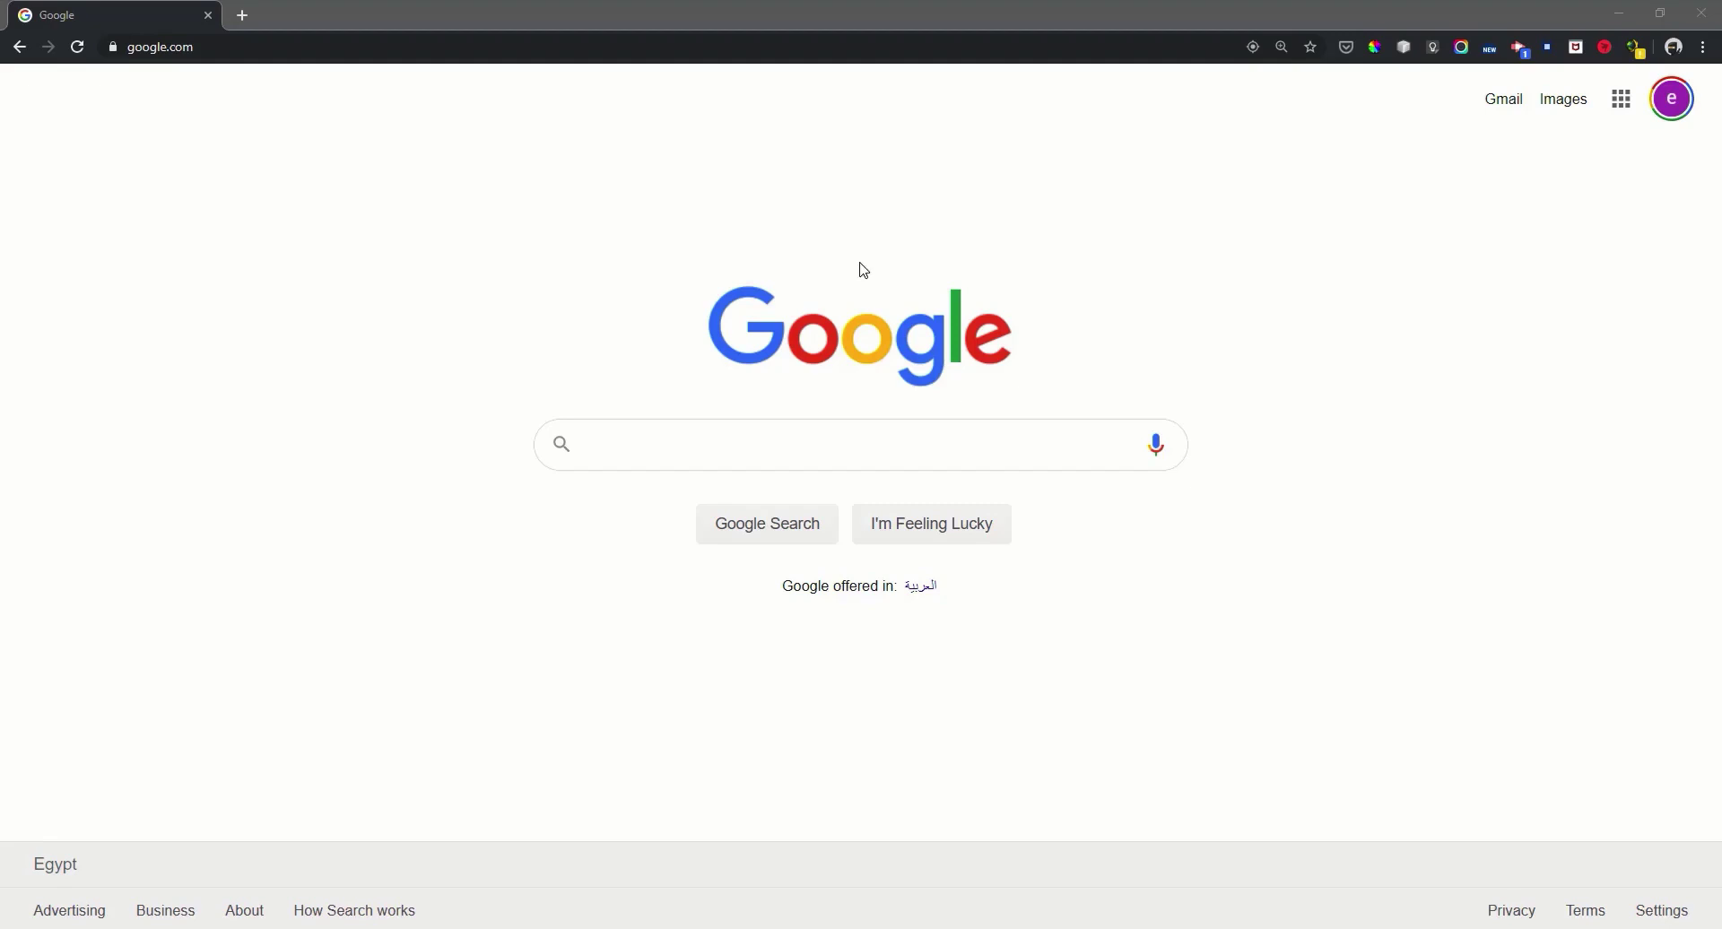
Load the blender.org home page by entering 'blender' in Chrome's address bar.
click(236, 48)
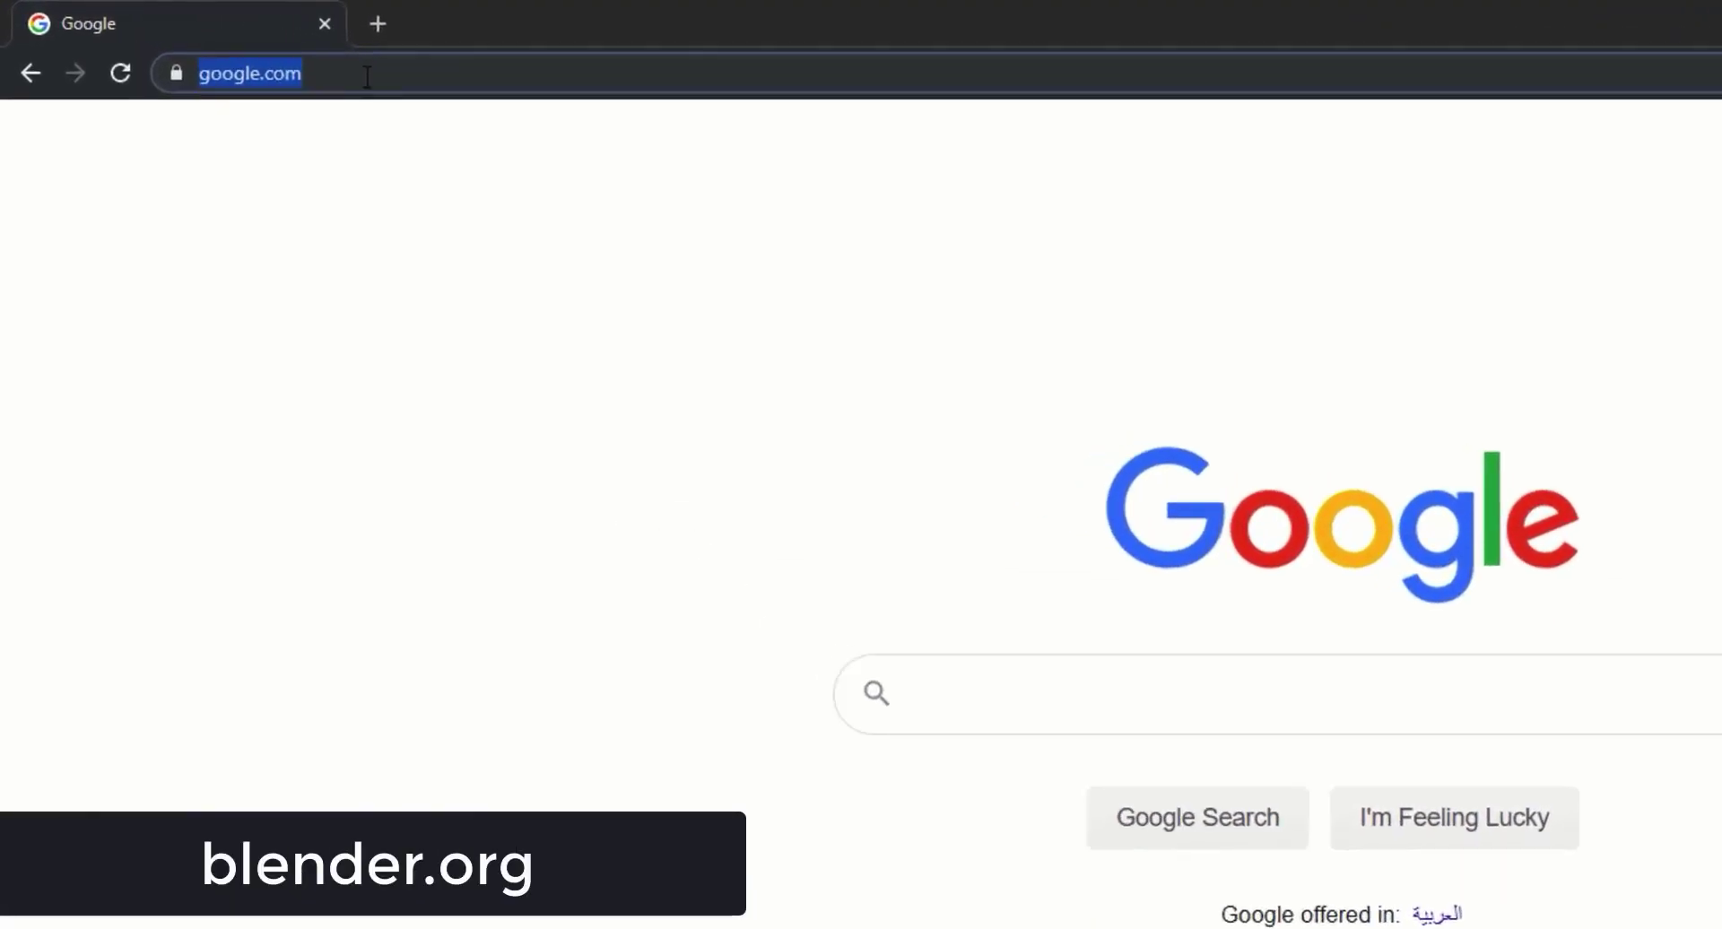
text(blen)
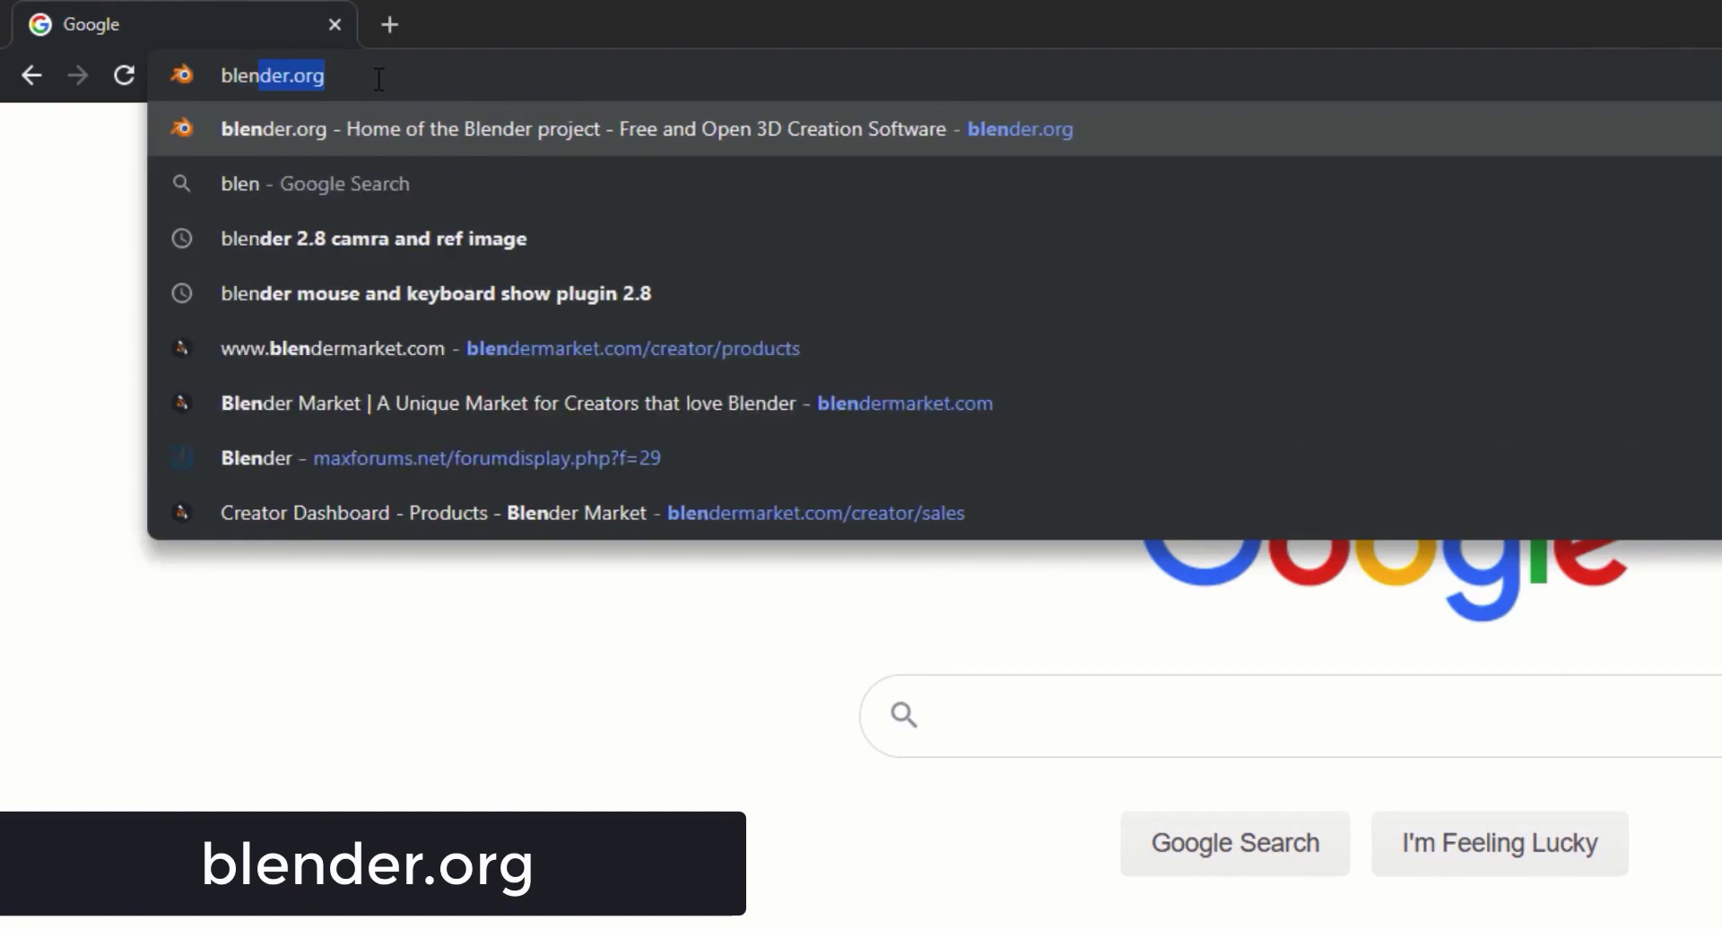
text(der)
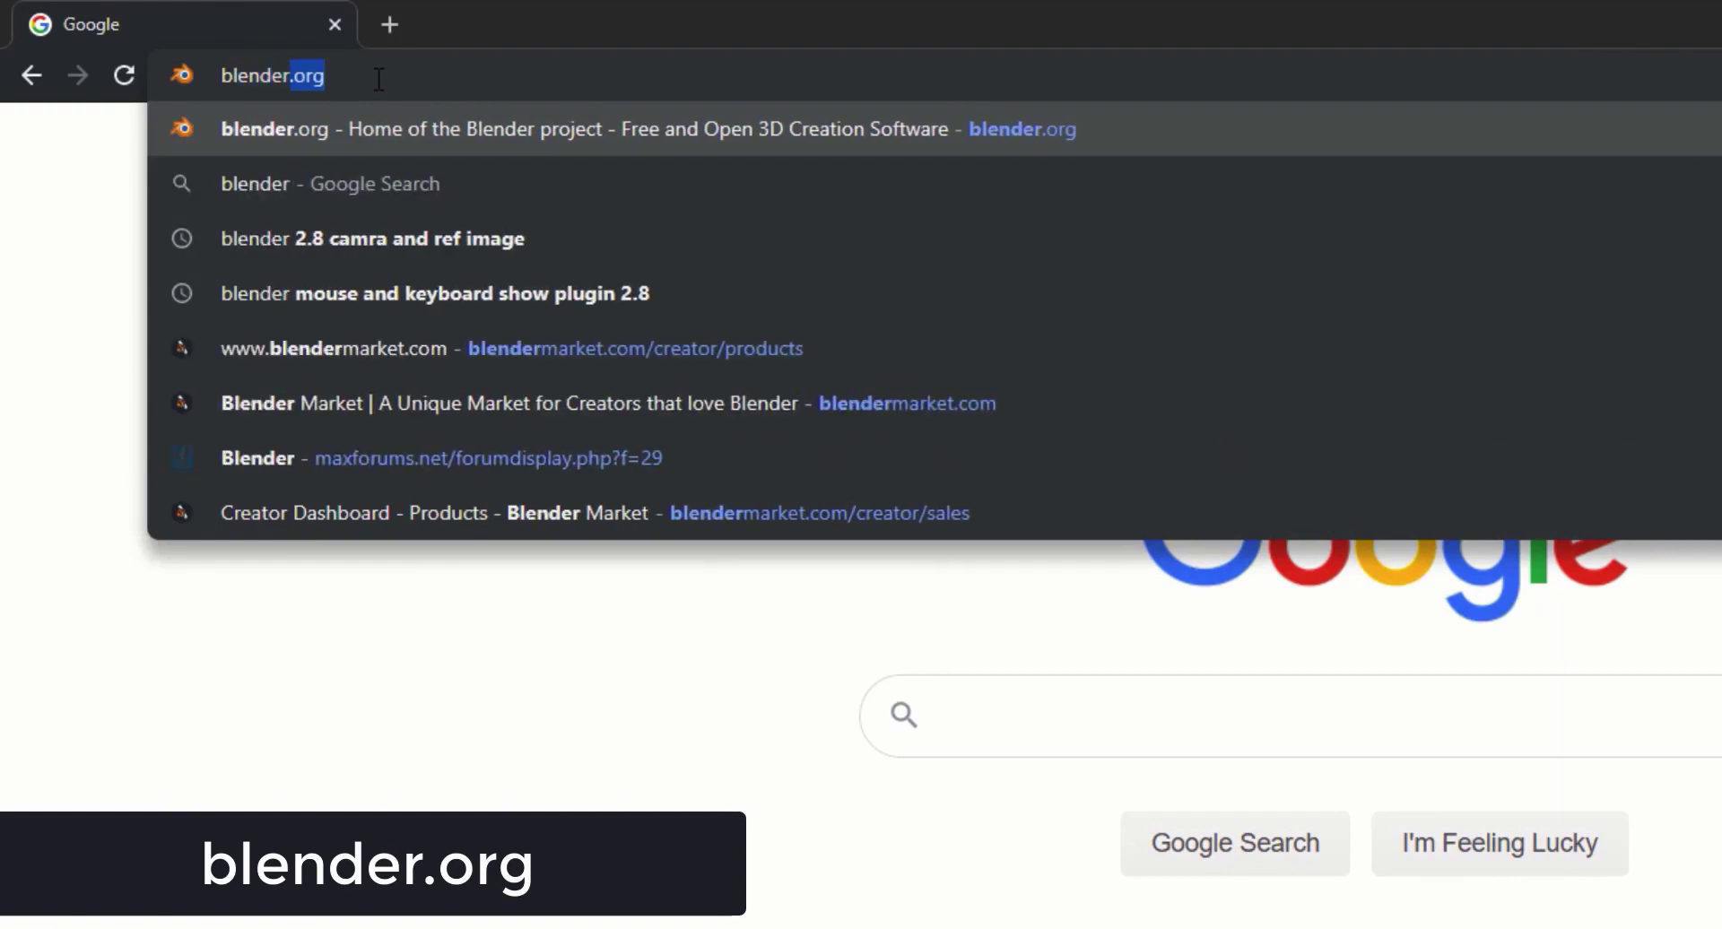
key(Return)
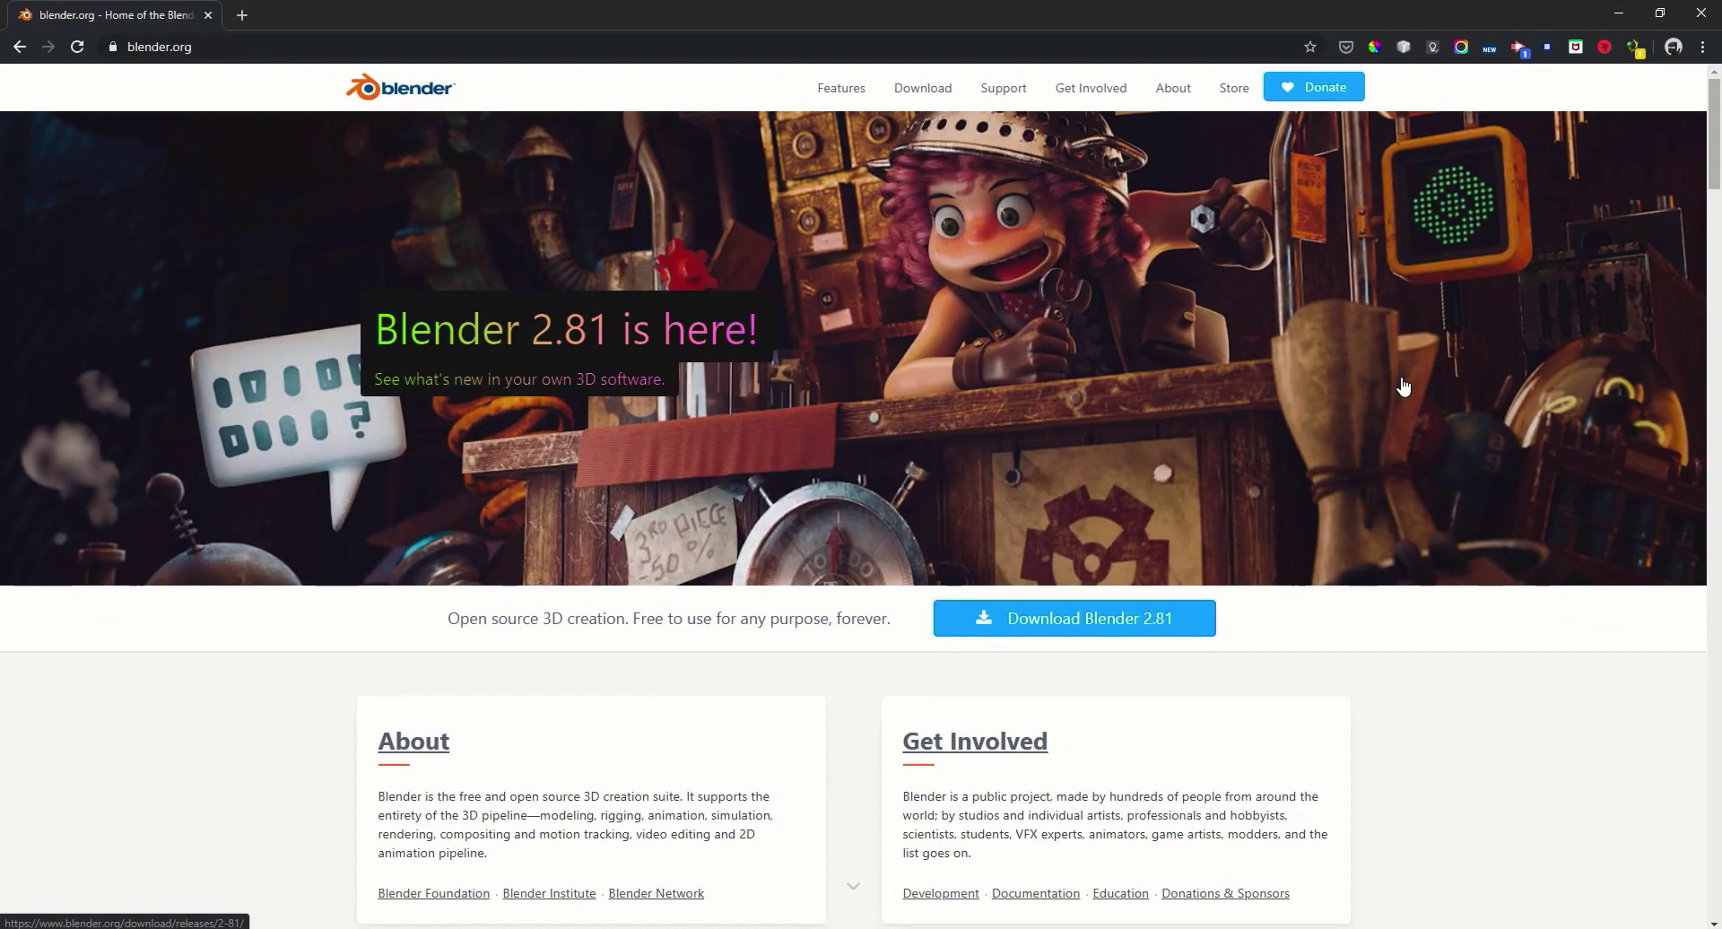
scroll(1387, 300, down, 7)
scroll(1392, 313, down, 8)
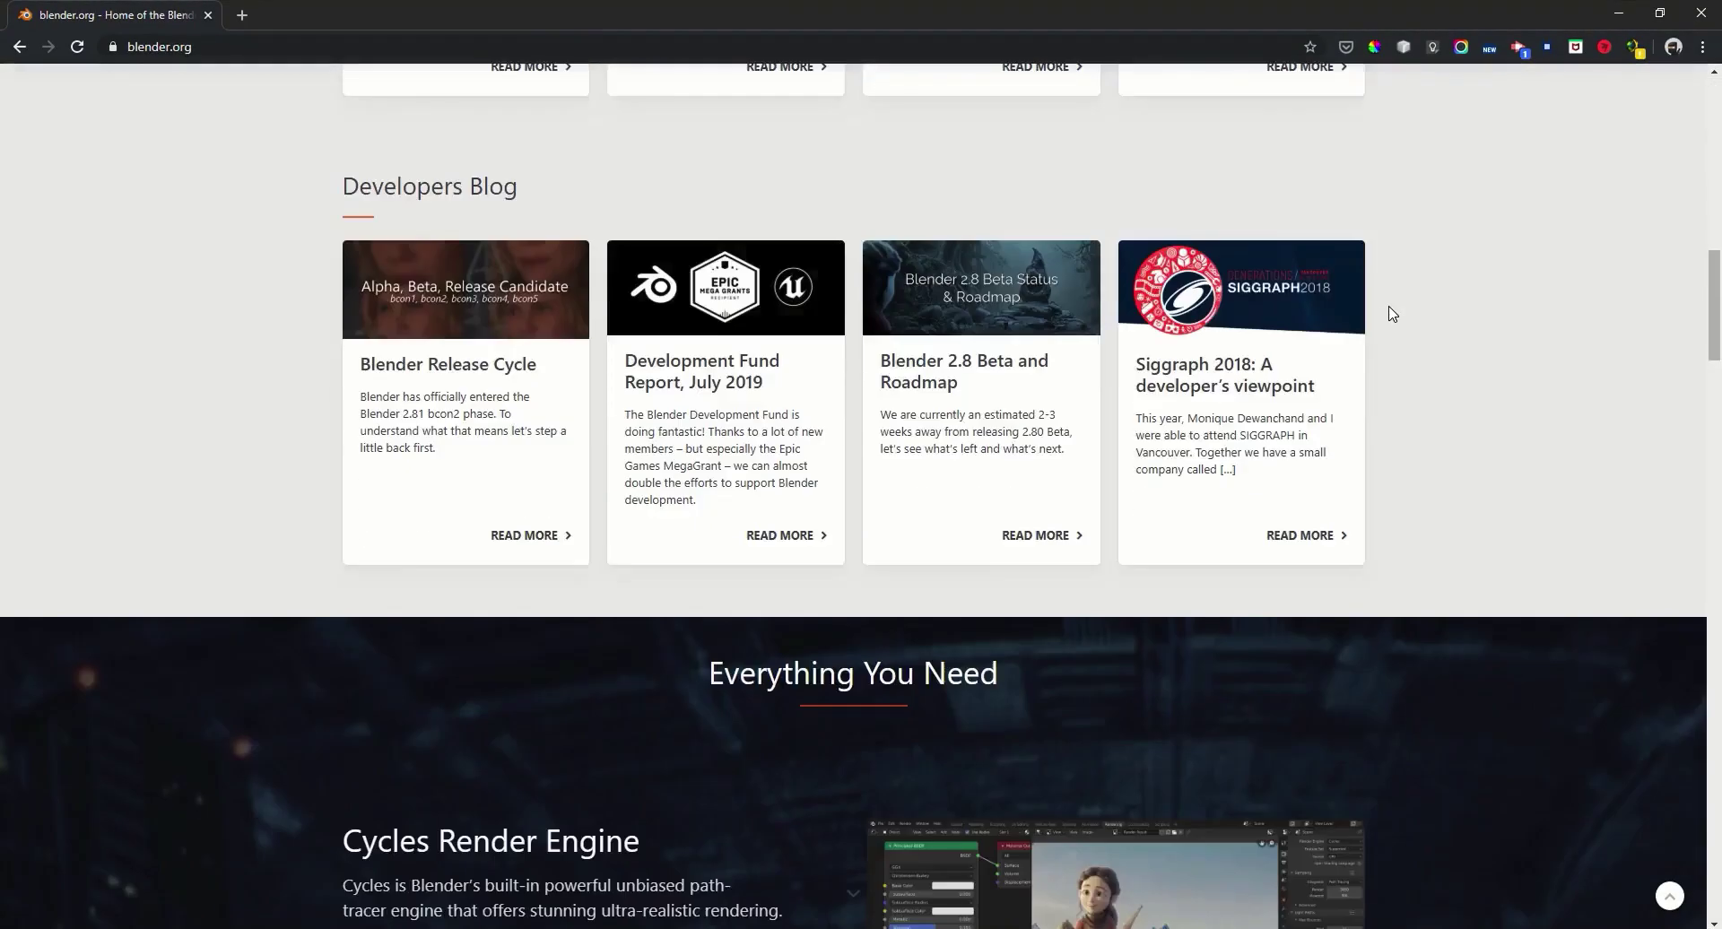
scroll(1392, 314, down, 10)
scroll(1392, 314, up, 12)
scroll(1392, 314, up, 8)
scroll(1392, 314, down, 1)
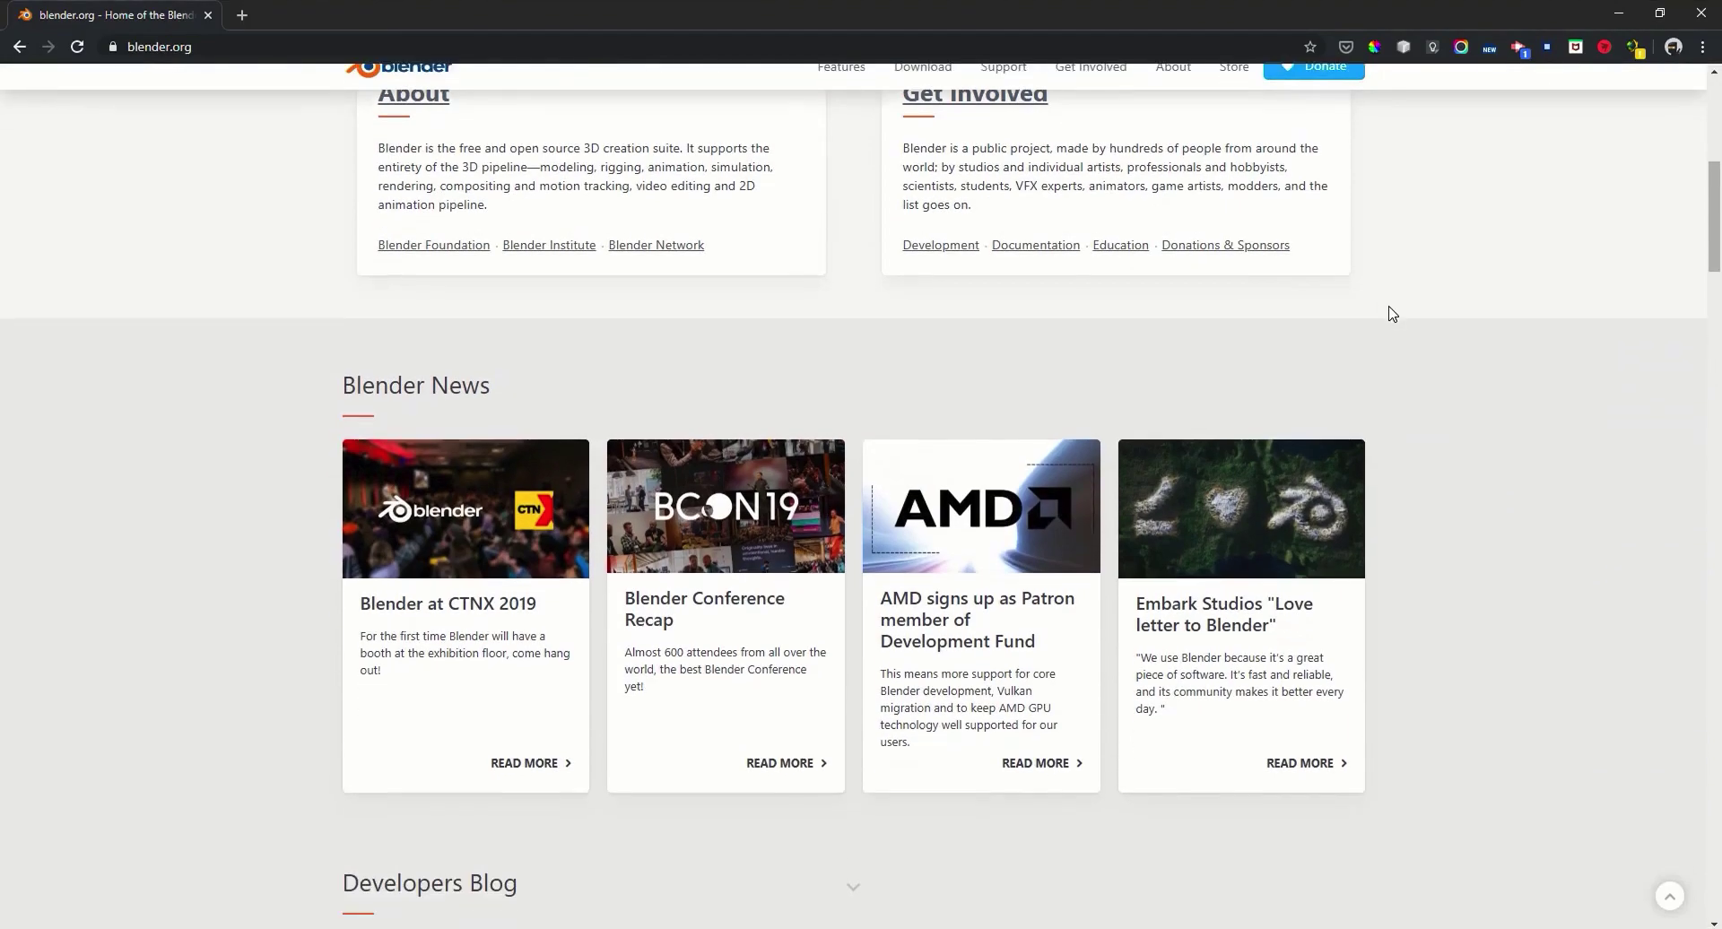
scroll(1392, 314, down, 2)
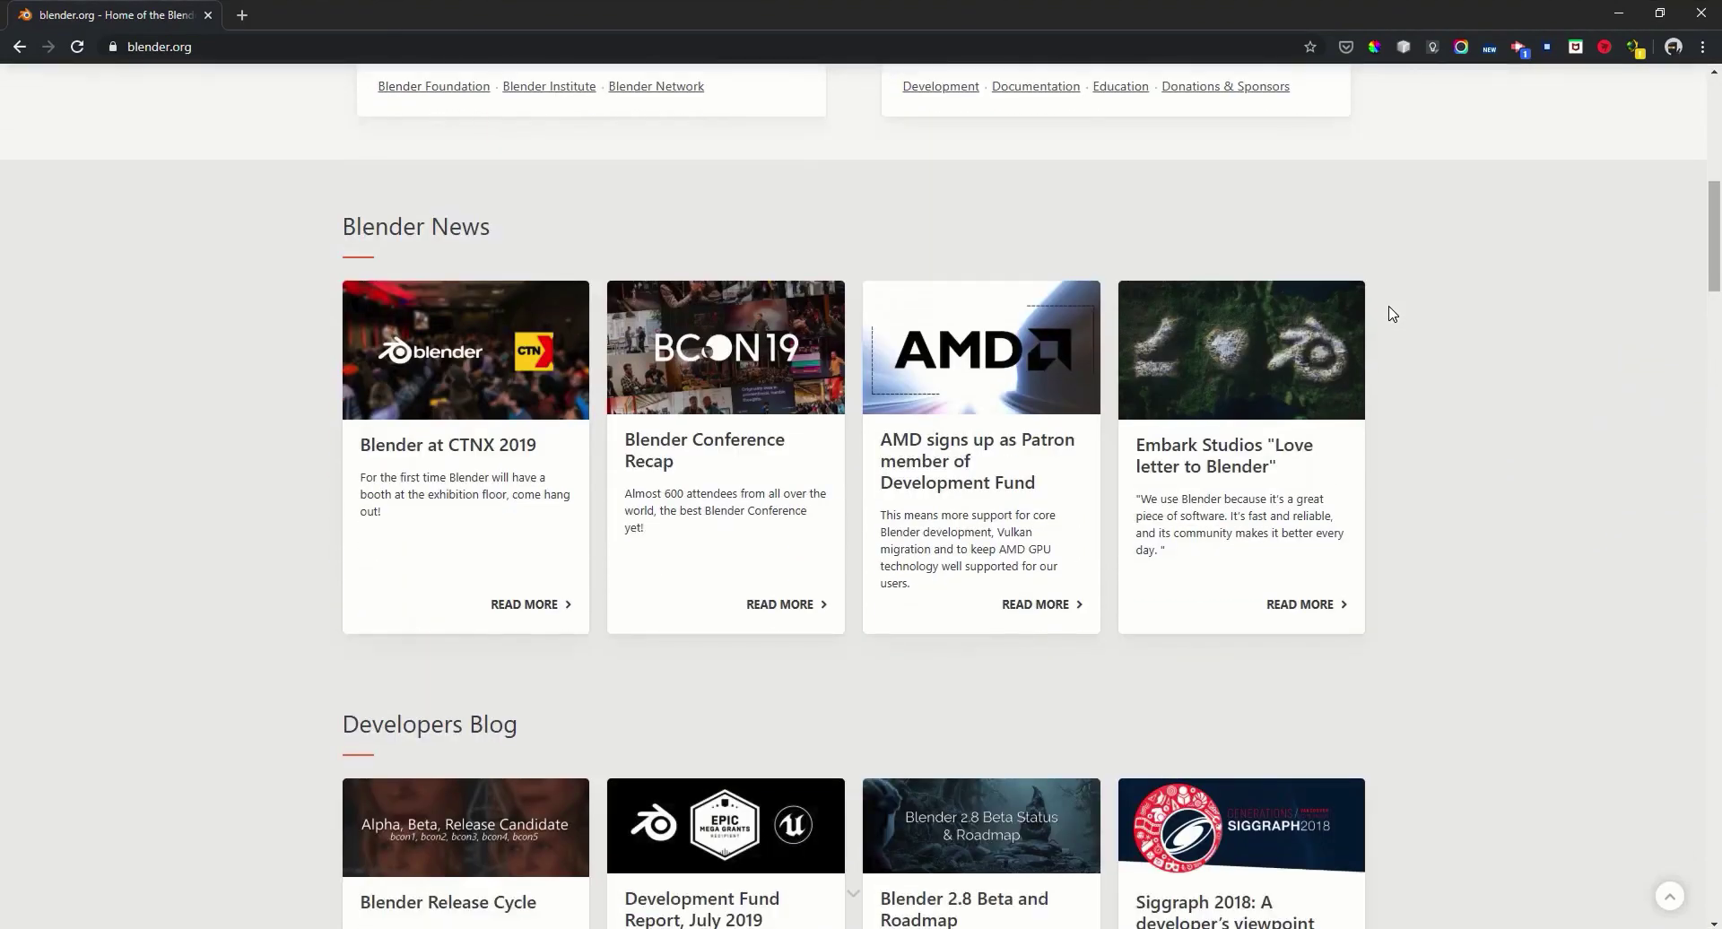
scroll(1402, 269, down, 1)
scroll(1402, 269, down, 6)
scroll(1403, 269, down, 3)
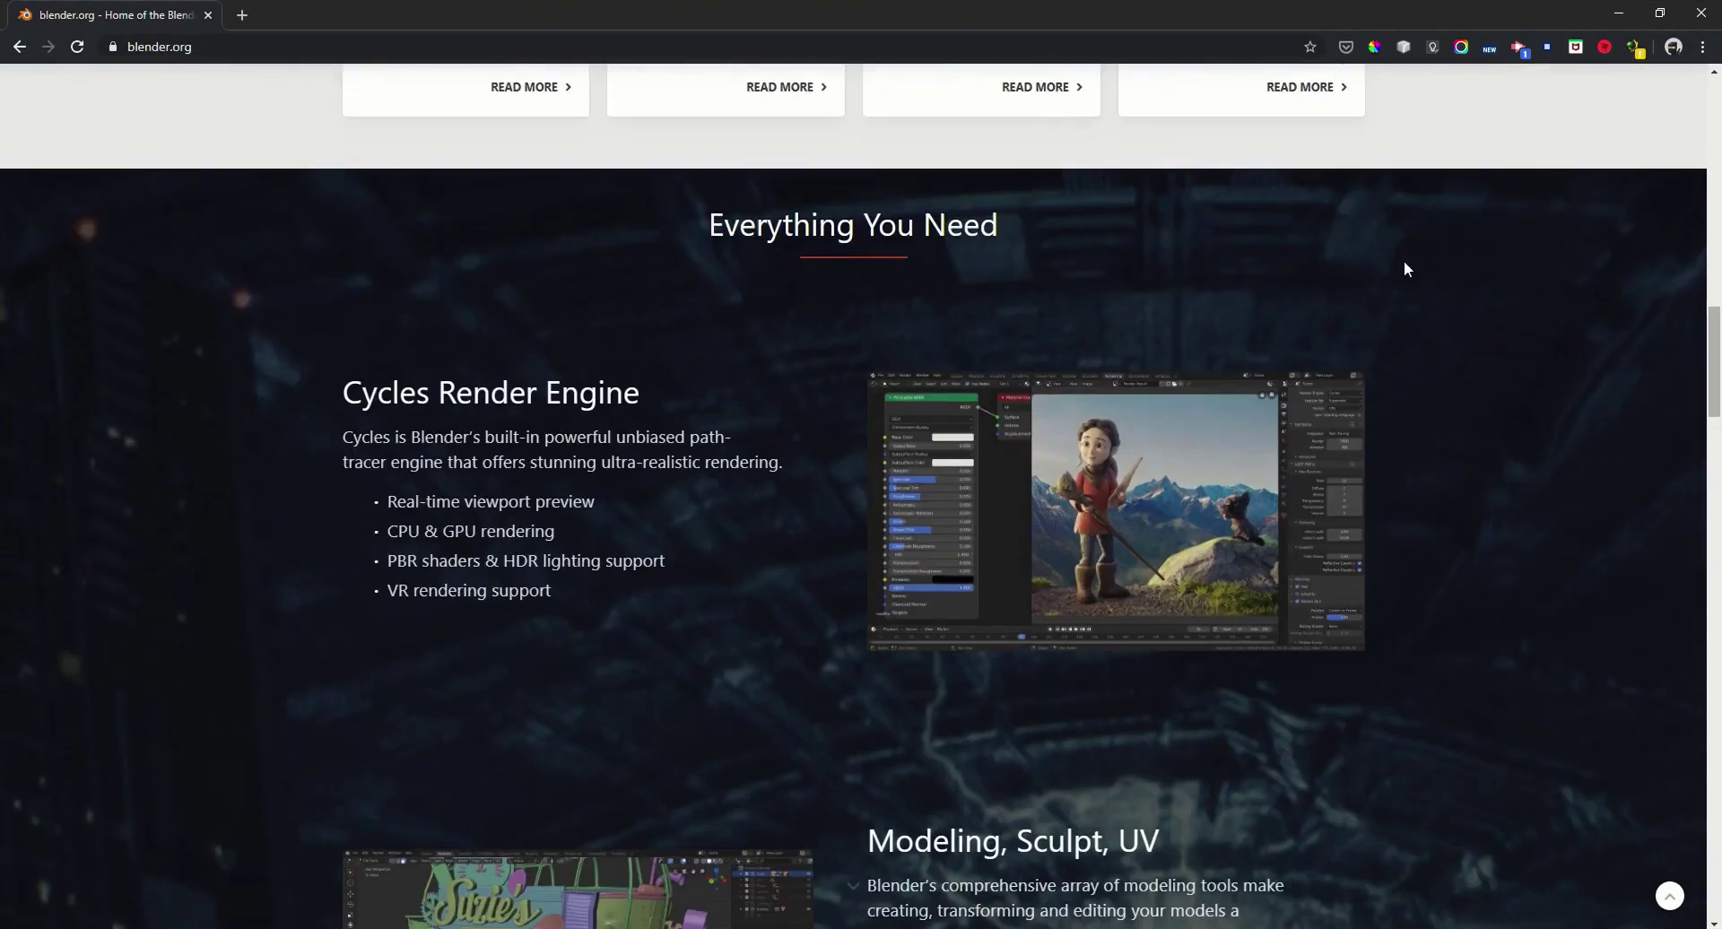
scroll(1405, 269, down, 2)
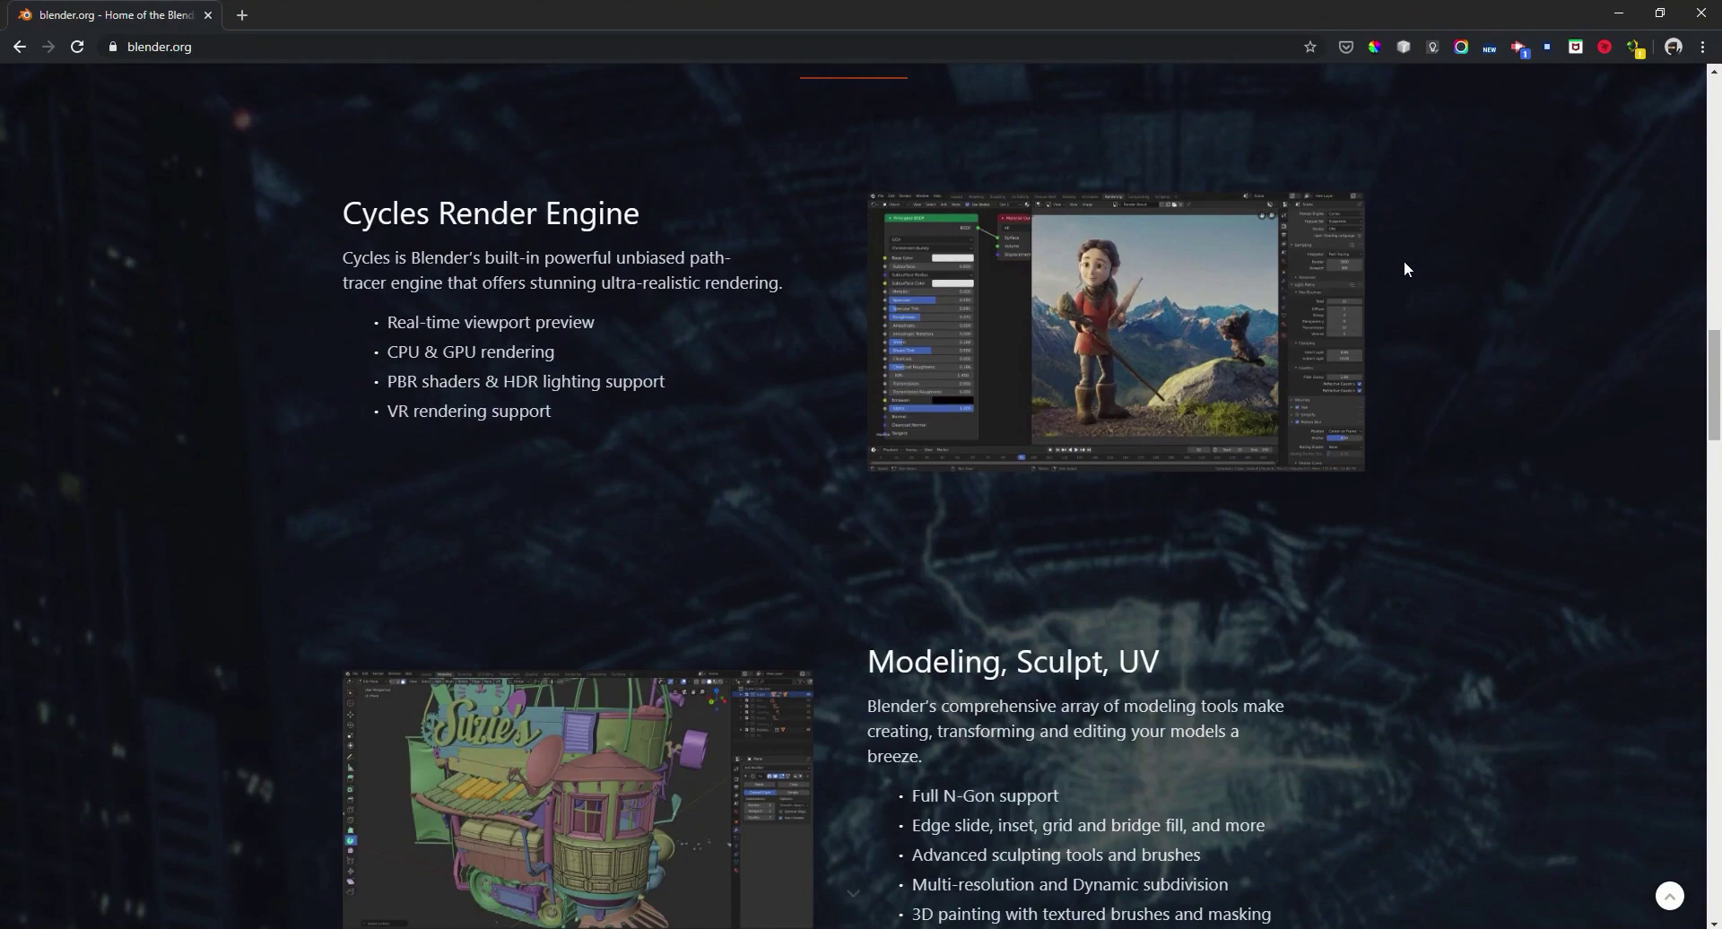
scroll(1404, 269, up, 1)
scroll(1068, 269, up, 2)
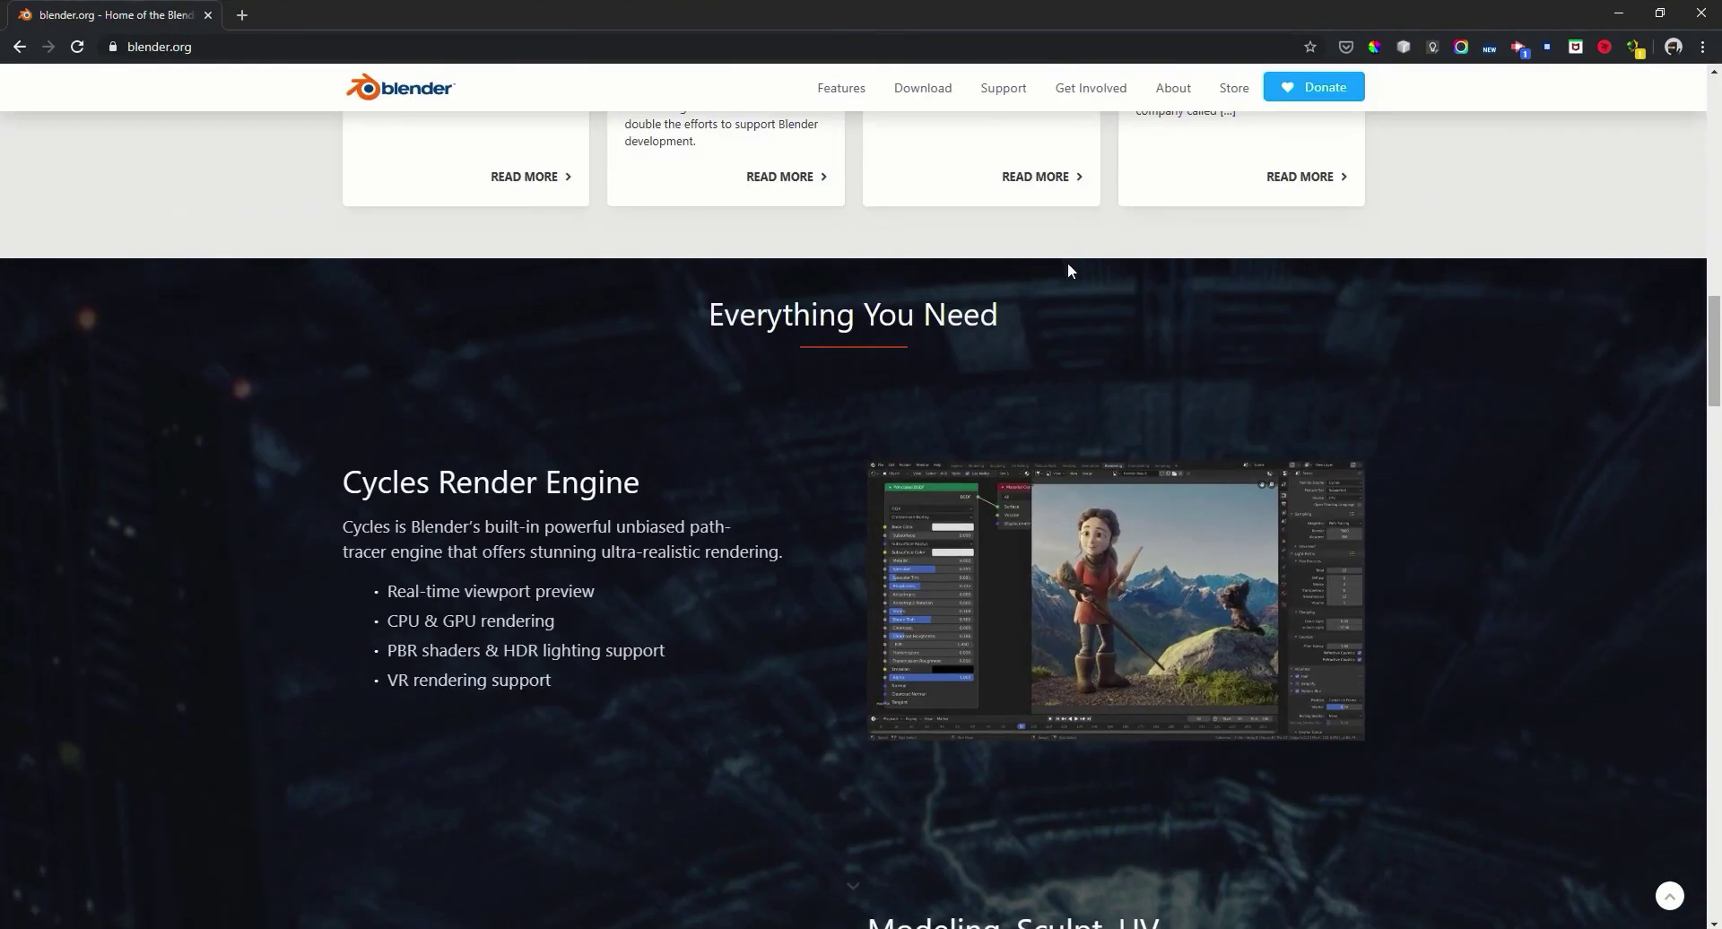
scroll(1383, 412, down, 1)
scroll(1380, 414, down, 5)
scroll(1380, 414, down, 6)
scroll(1380, 414, down, 7)
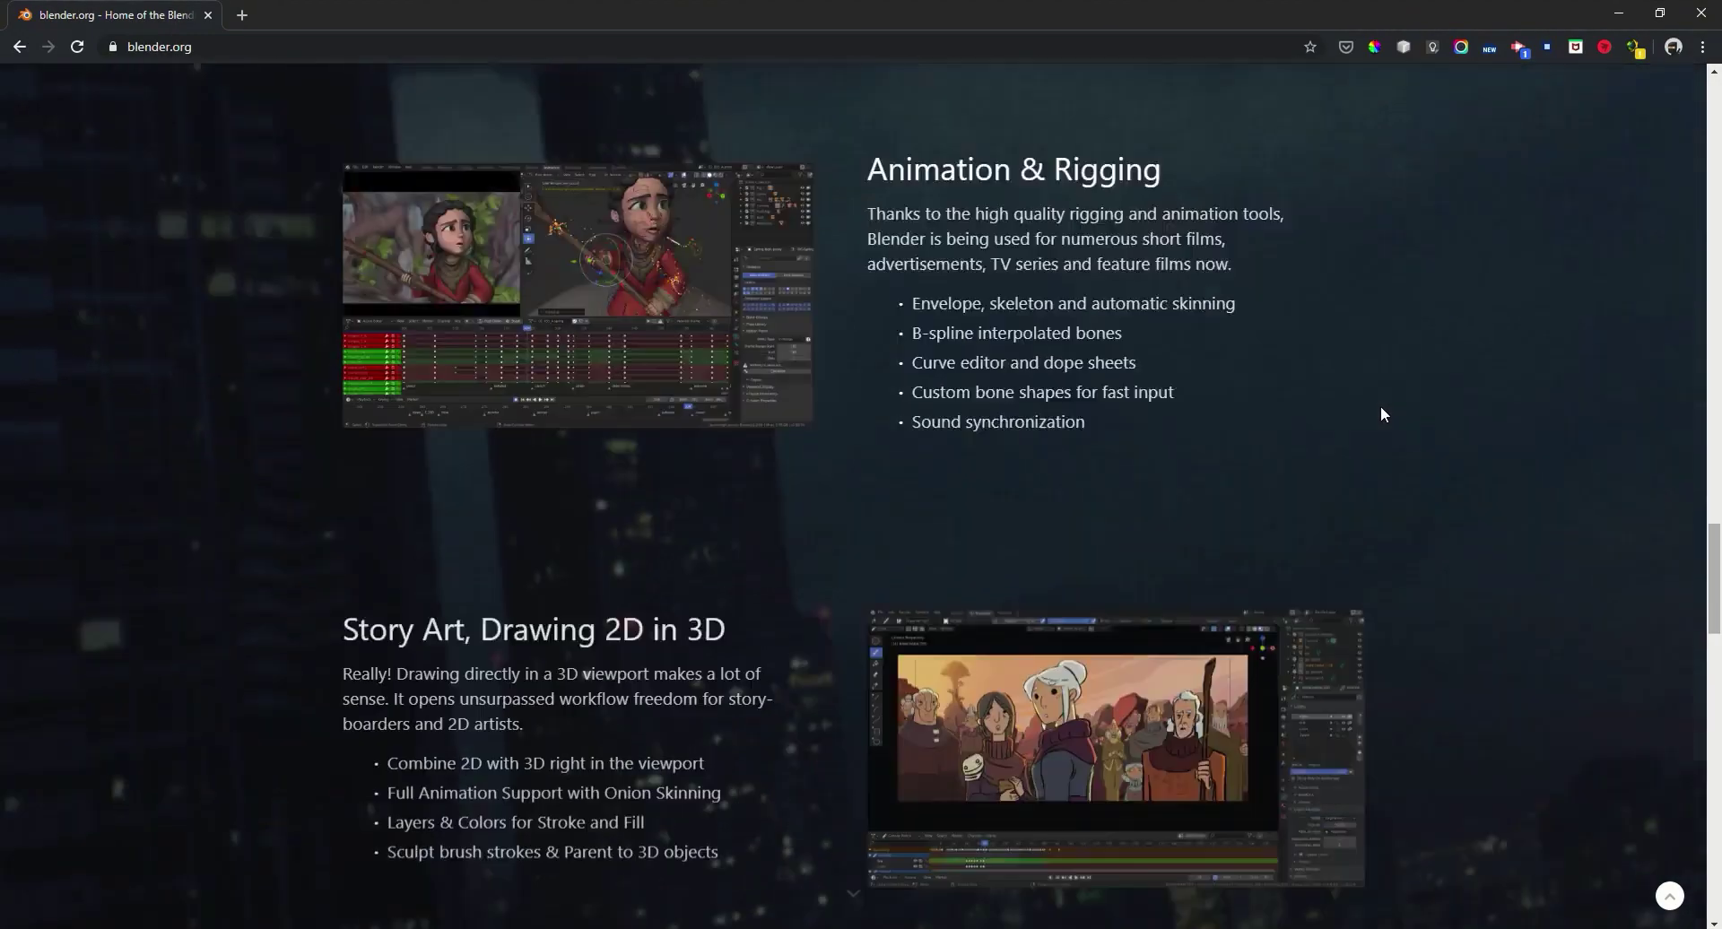
scroll(1381, 414, down, 8)
scroll(1380, 415, down, 7)
scroll(1380, 413, down, 9)
scroll(1288, 444, up, 2)
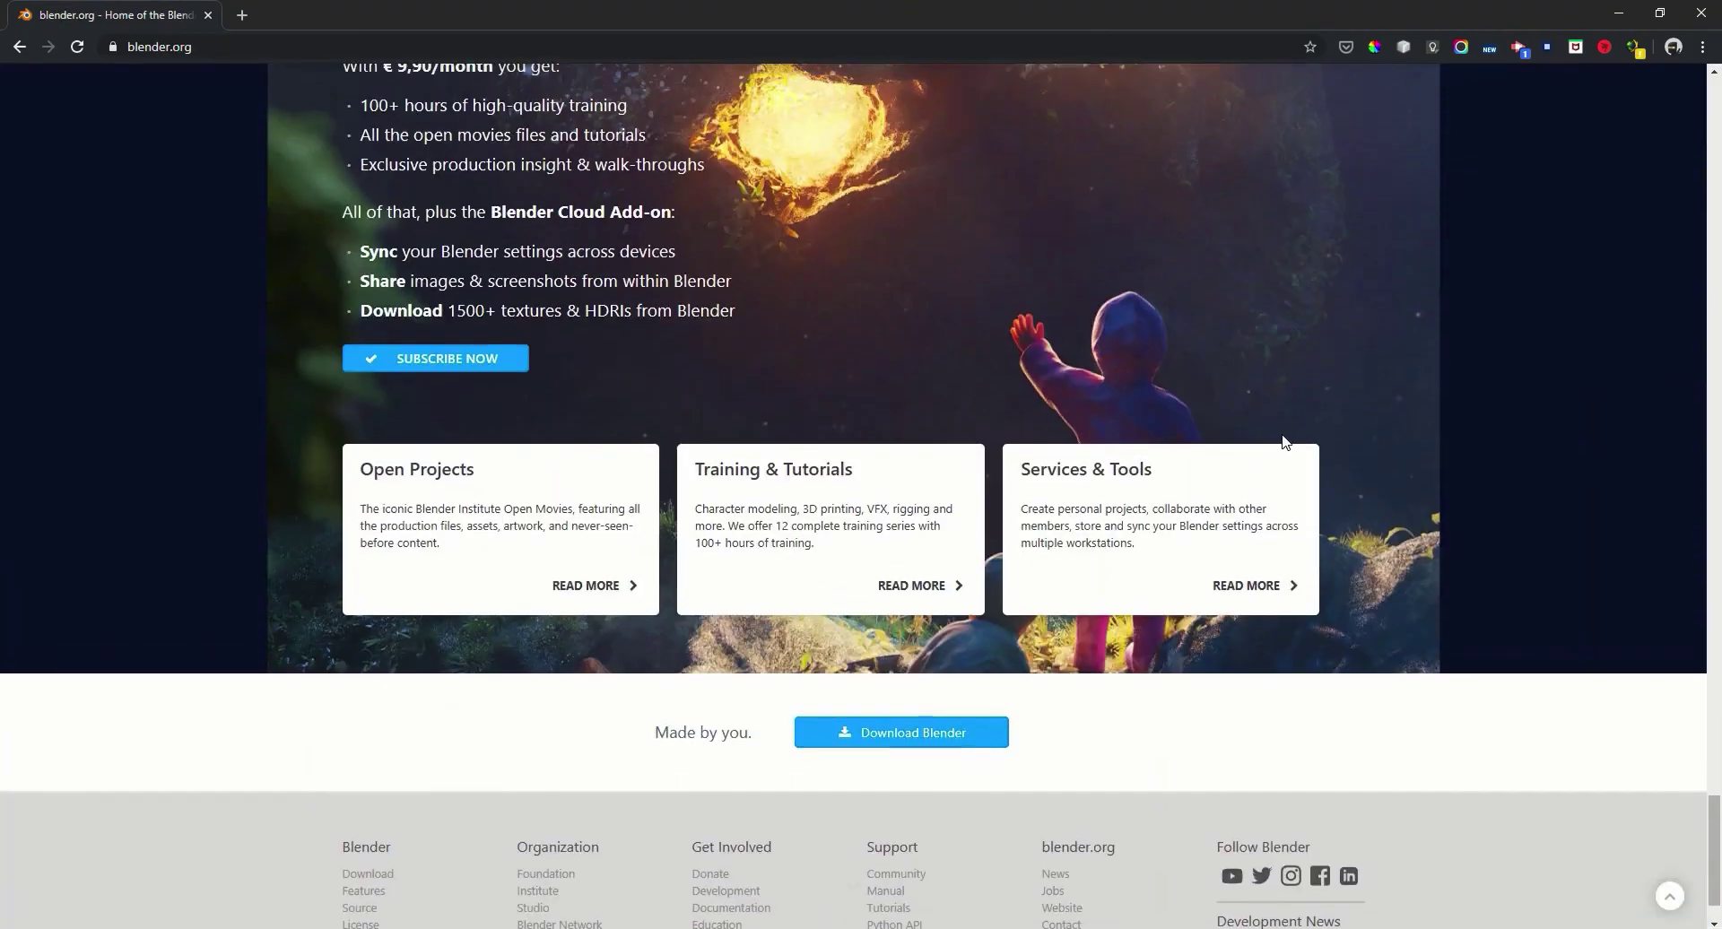
scroll(920, 343, up, 2)
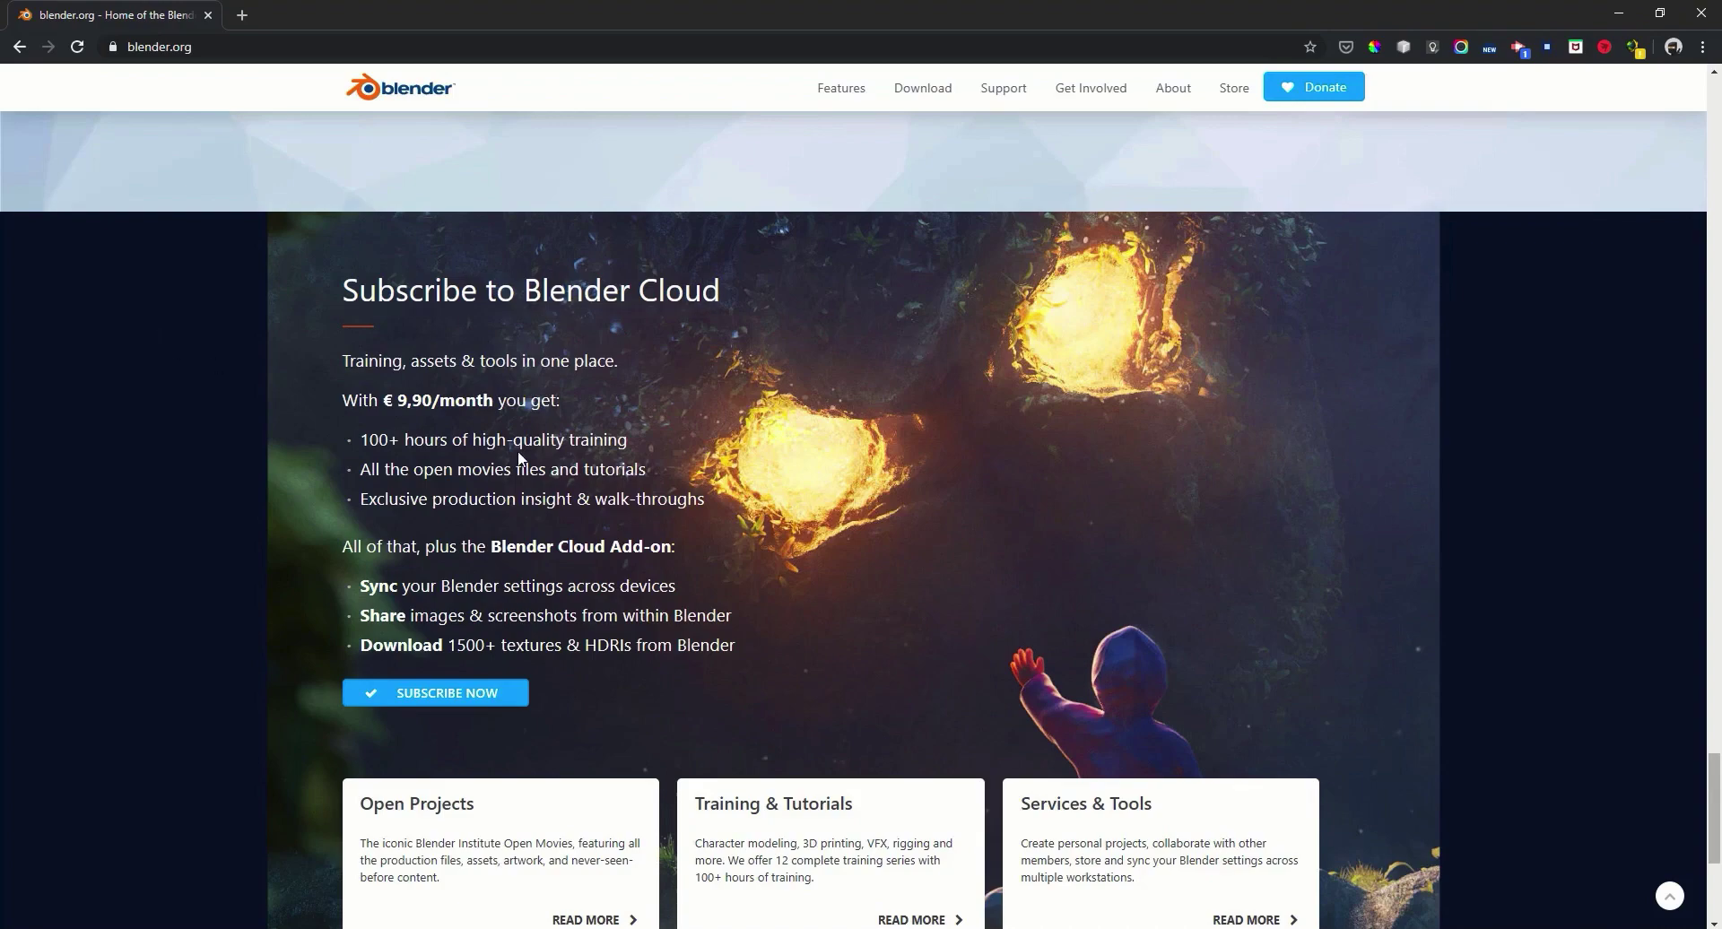
scroll(521, 459, up, 7)
scroll(521, 459, up, 6)
scroll(521, 459, up, 6)
scroll(521, 459, up, 5)
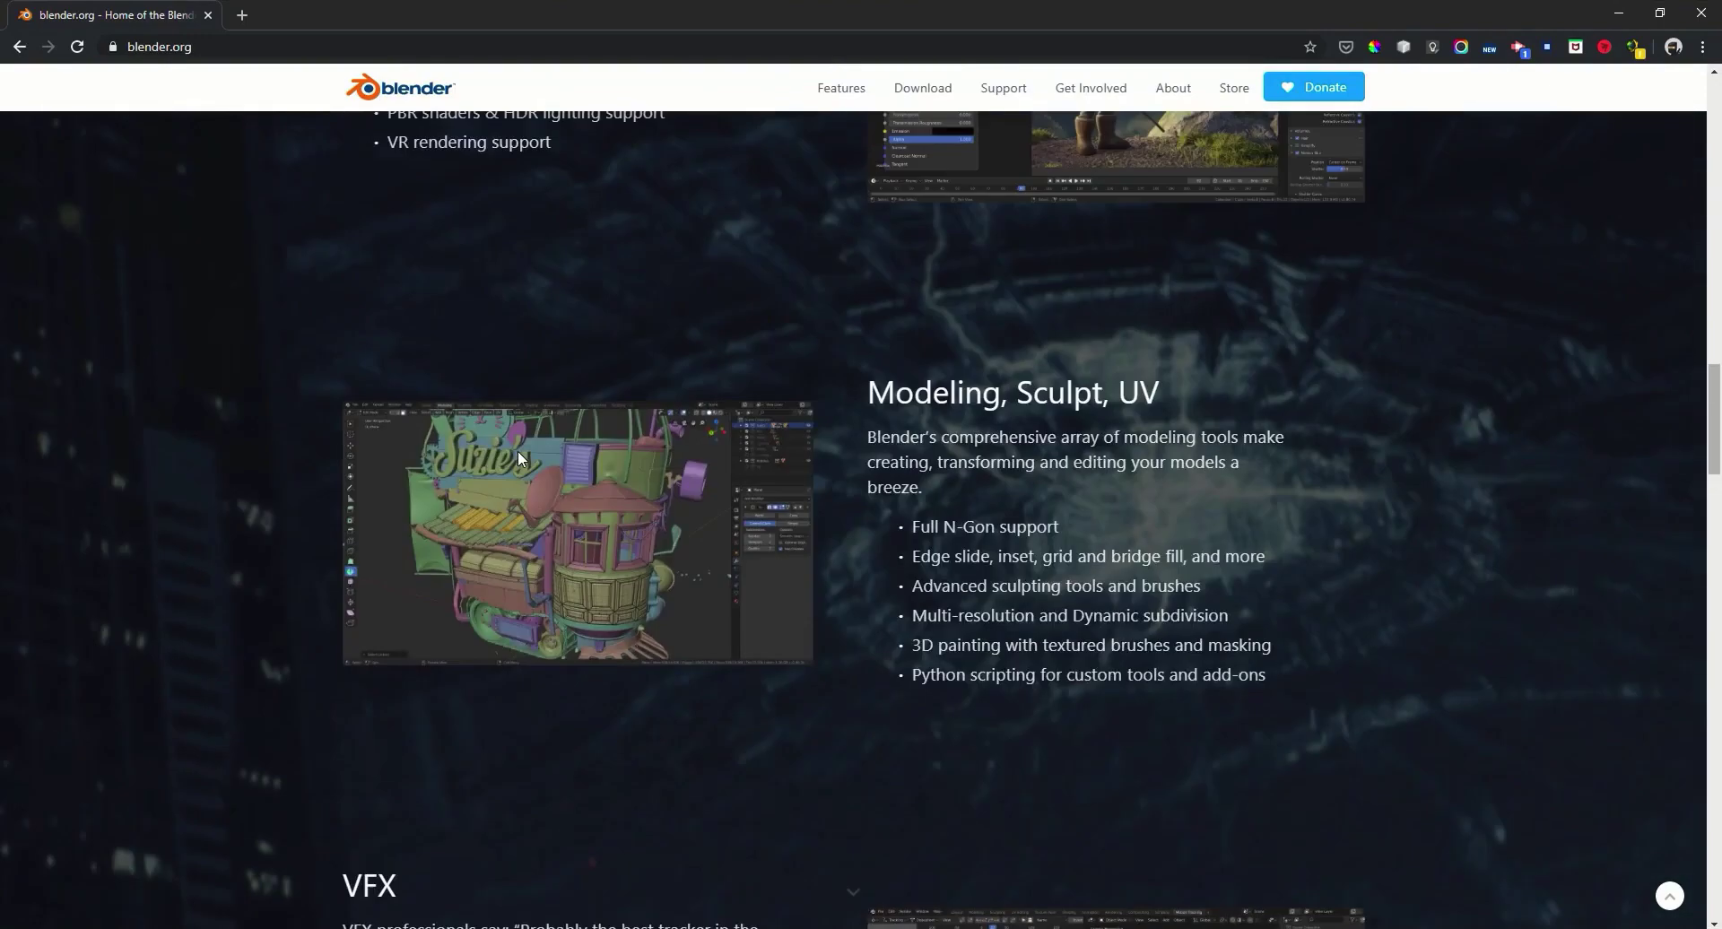
scroll(523, 459, up, 5)
scroll(524, 453, up, 11)
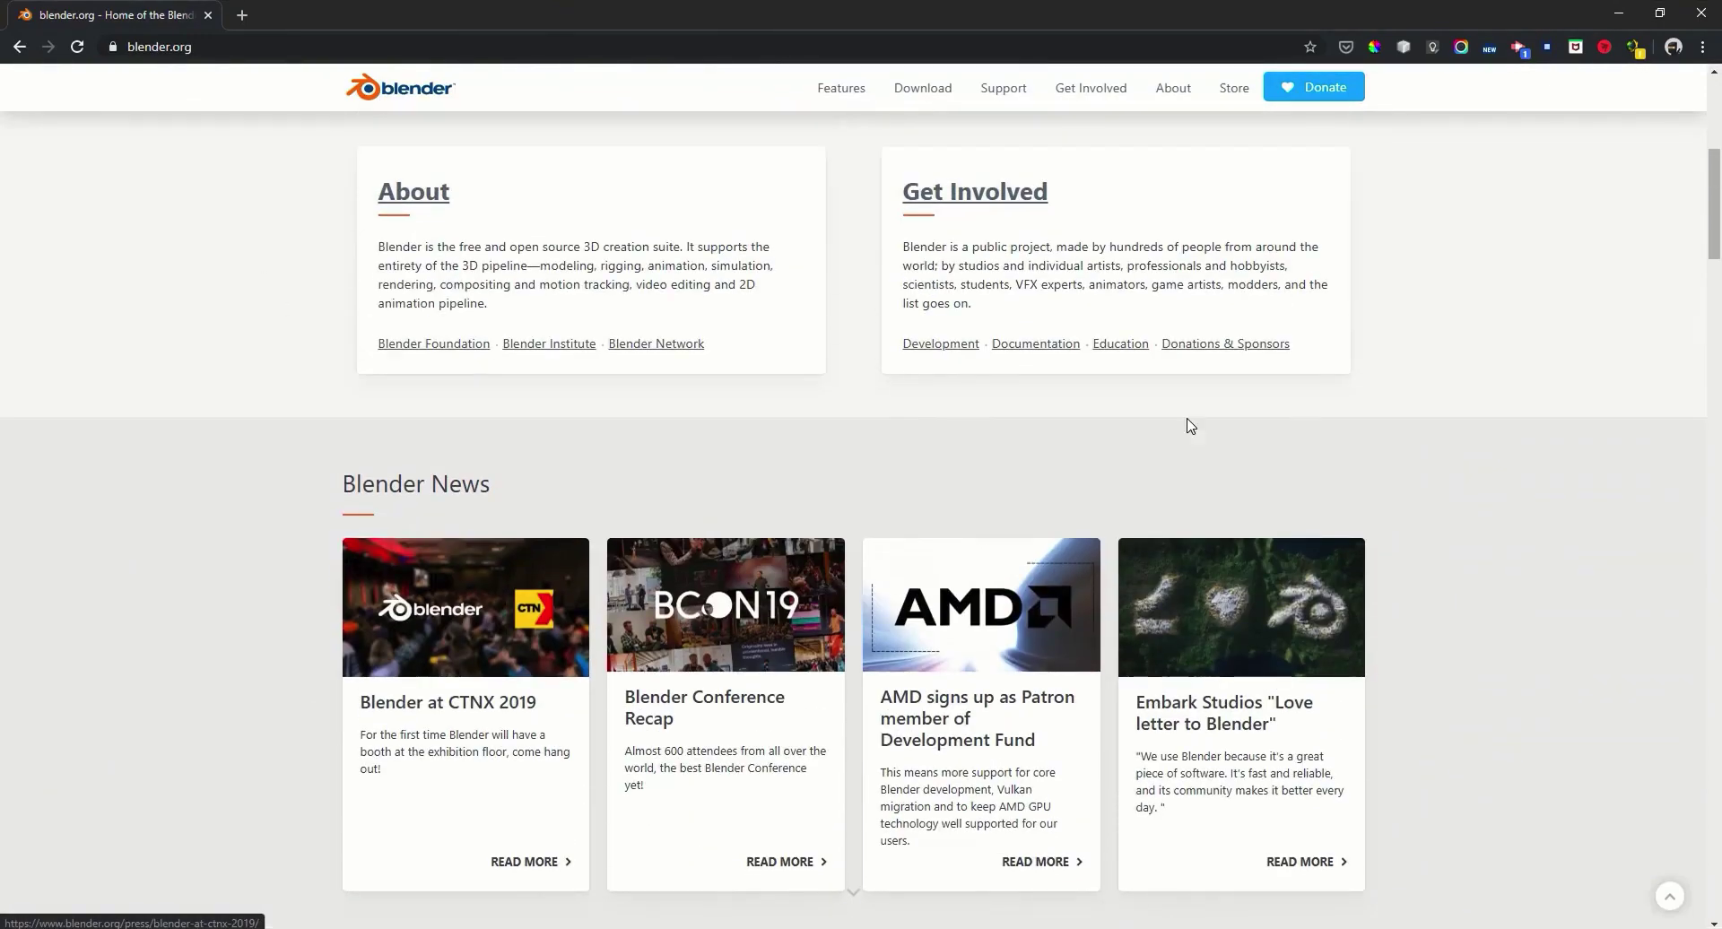
scroll(1440, 419, up, 5)
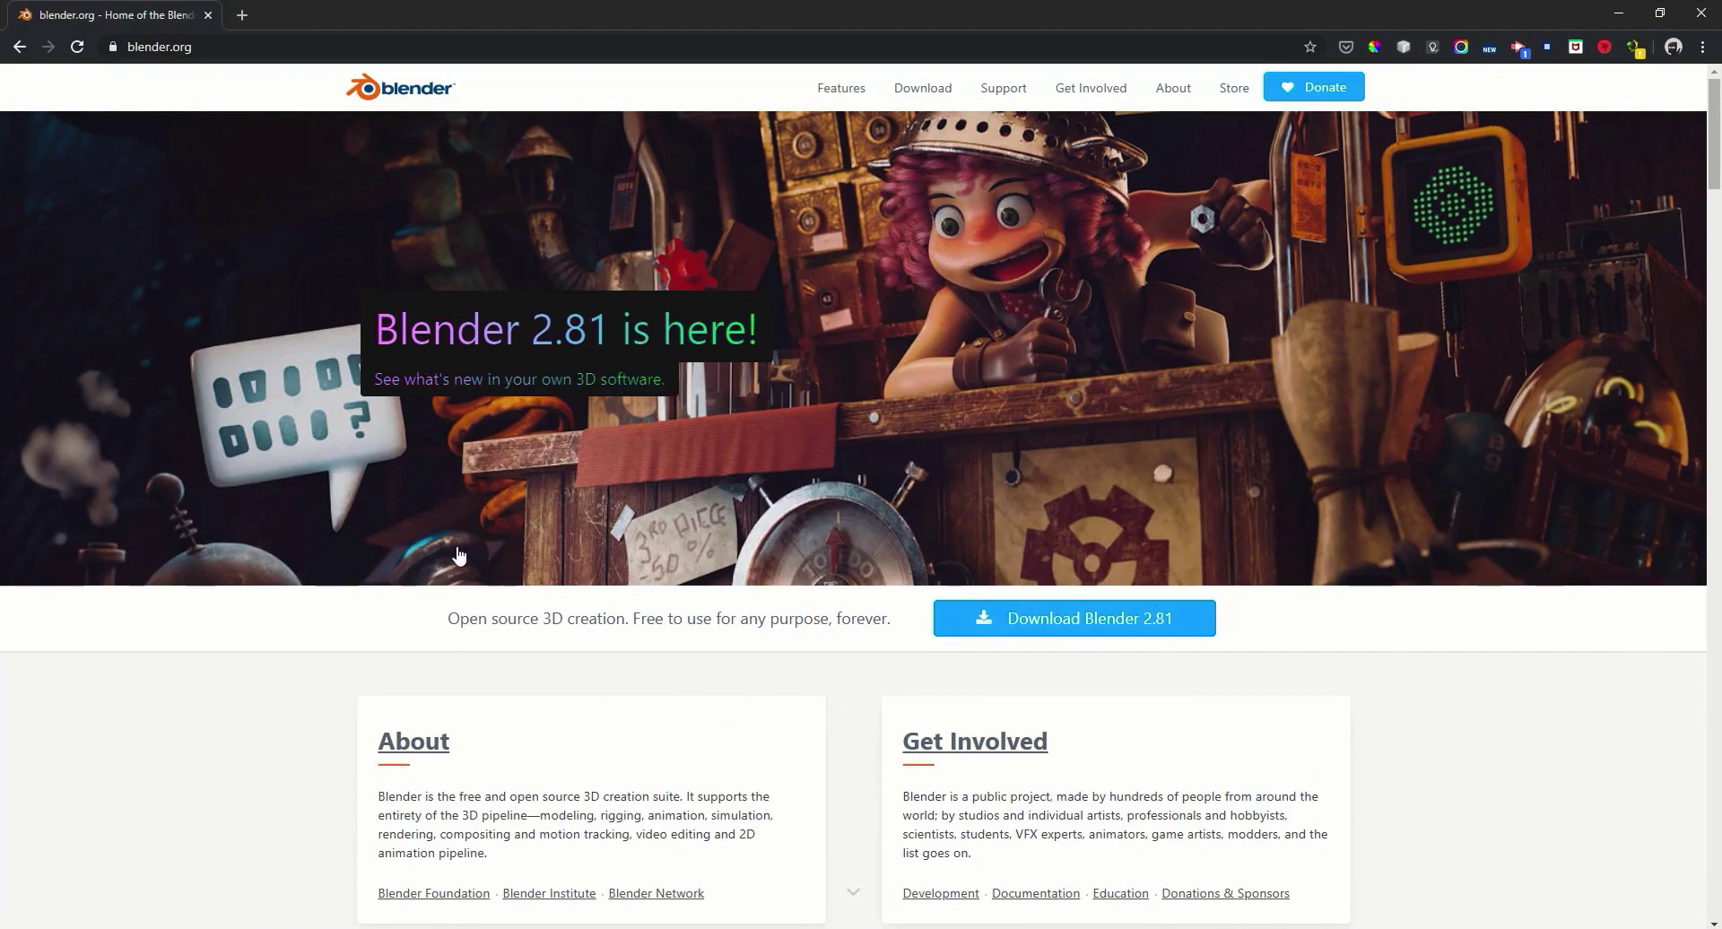
drag(633, 619, 1291, 644)
Go to the blender.org Download page offering Blender 2.81 as a 133MB Windows Installer.
click(1328, 644)
click(1089, 627)
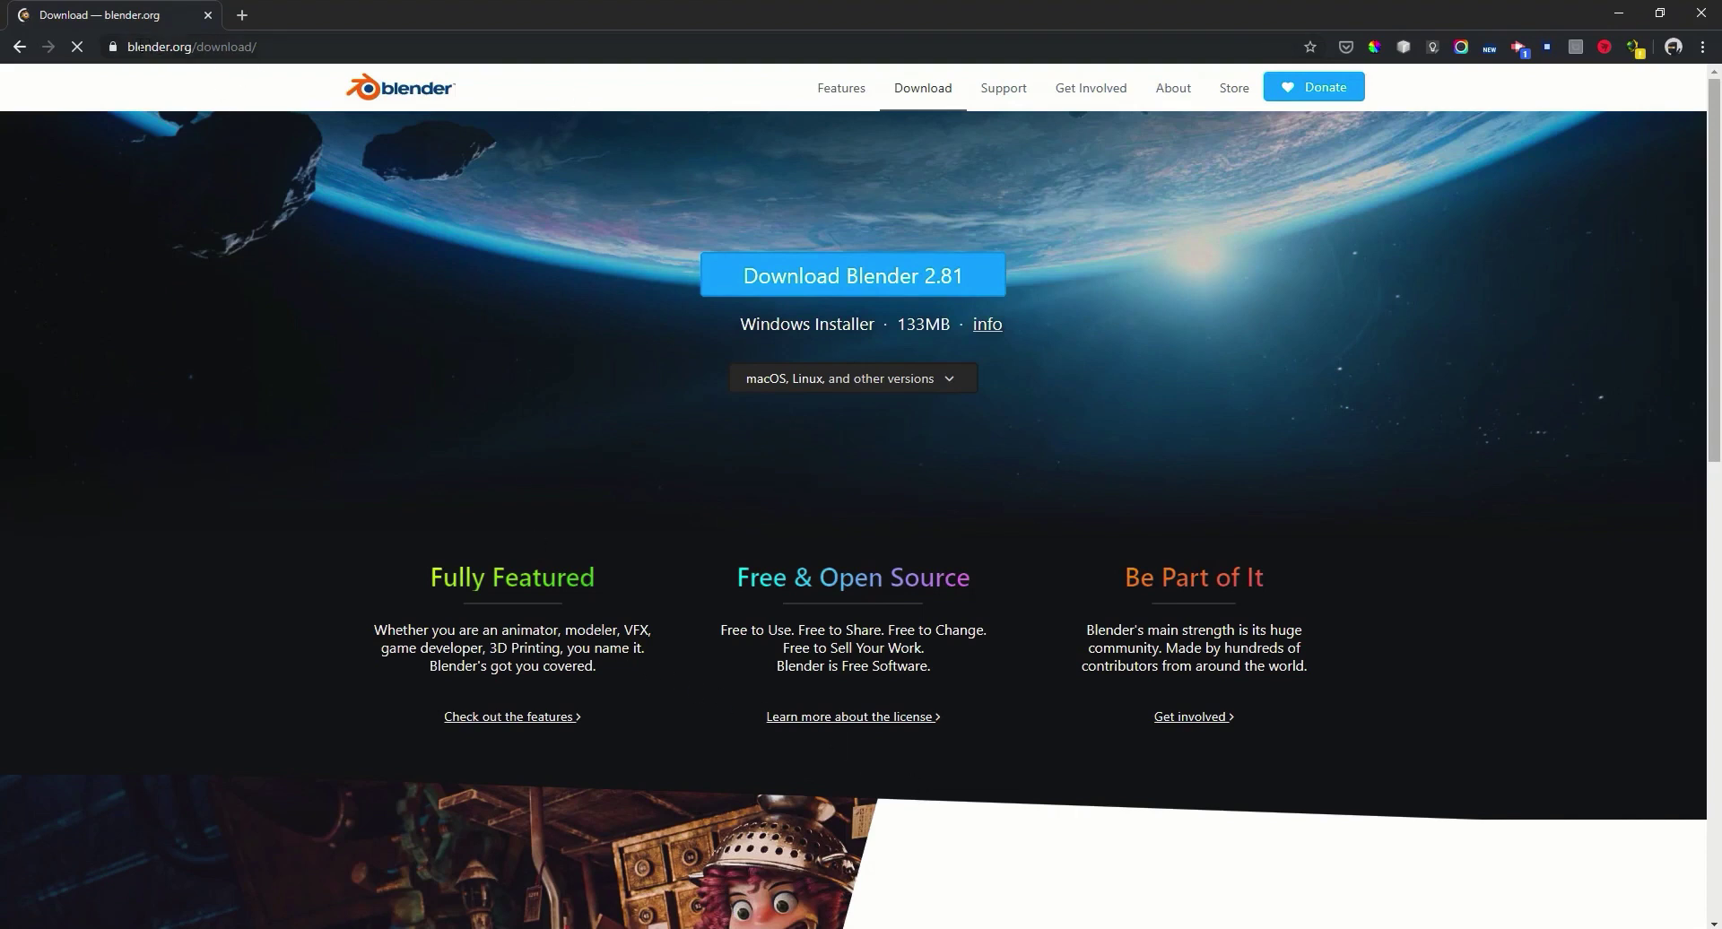
click(229, 46)
click(245, 334)
click(933, 267)
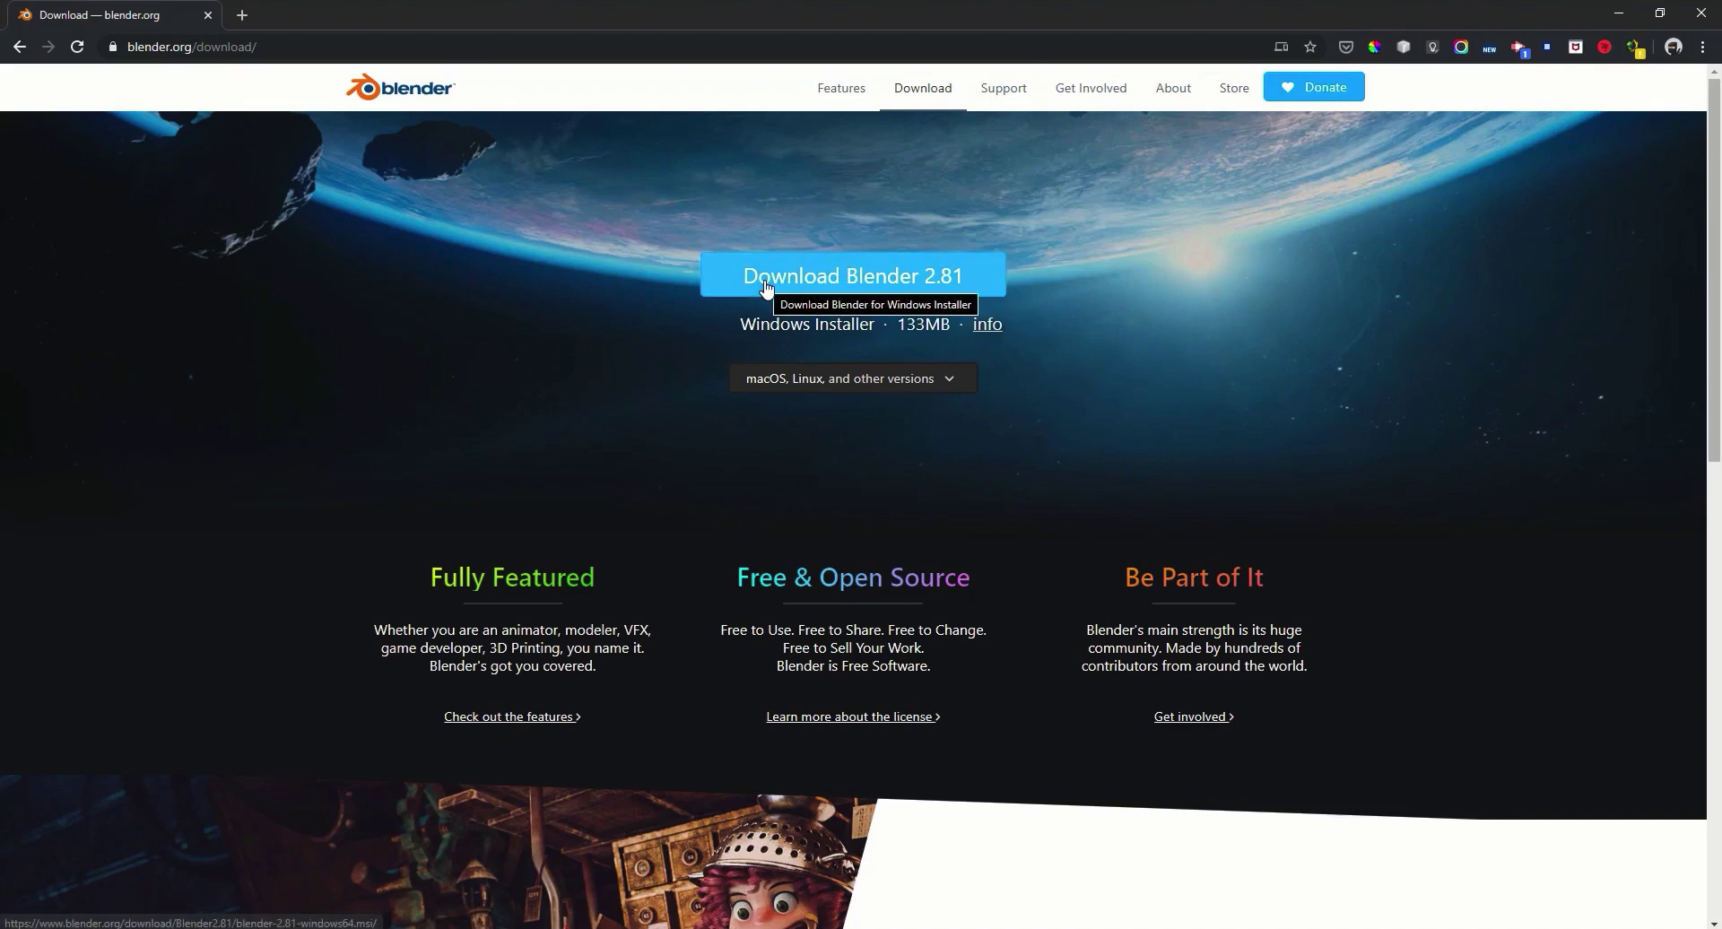
scroll(524, 437, down, 1)
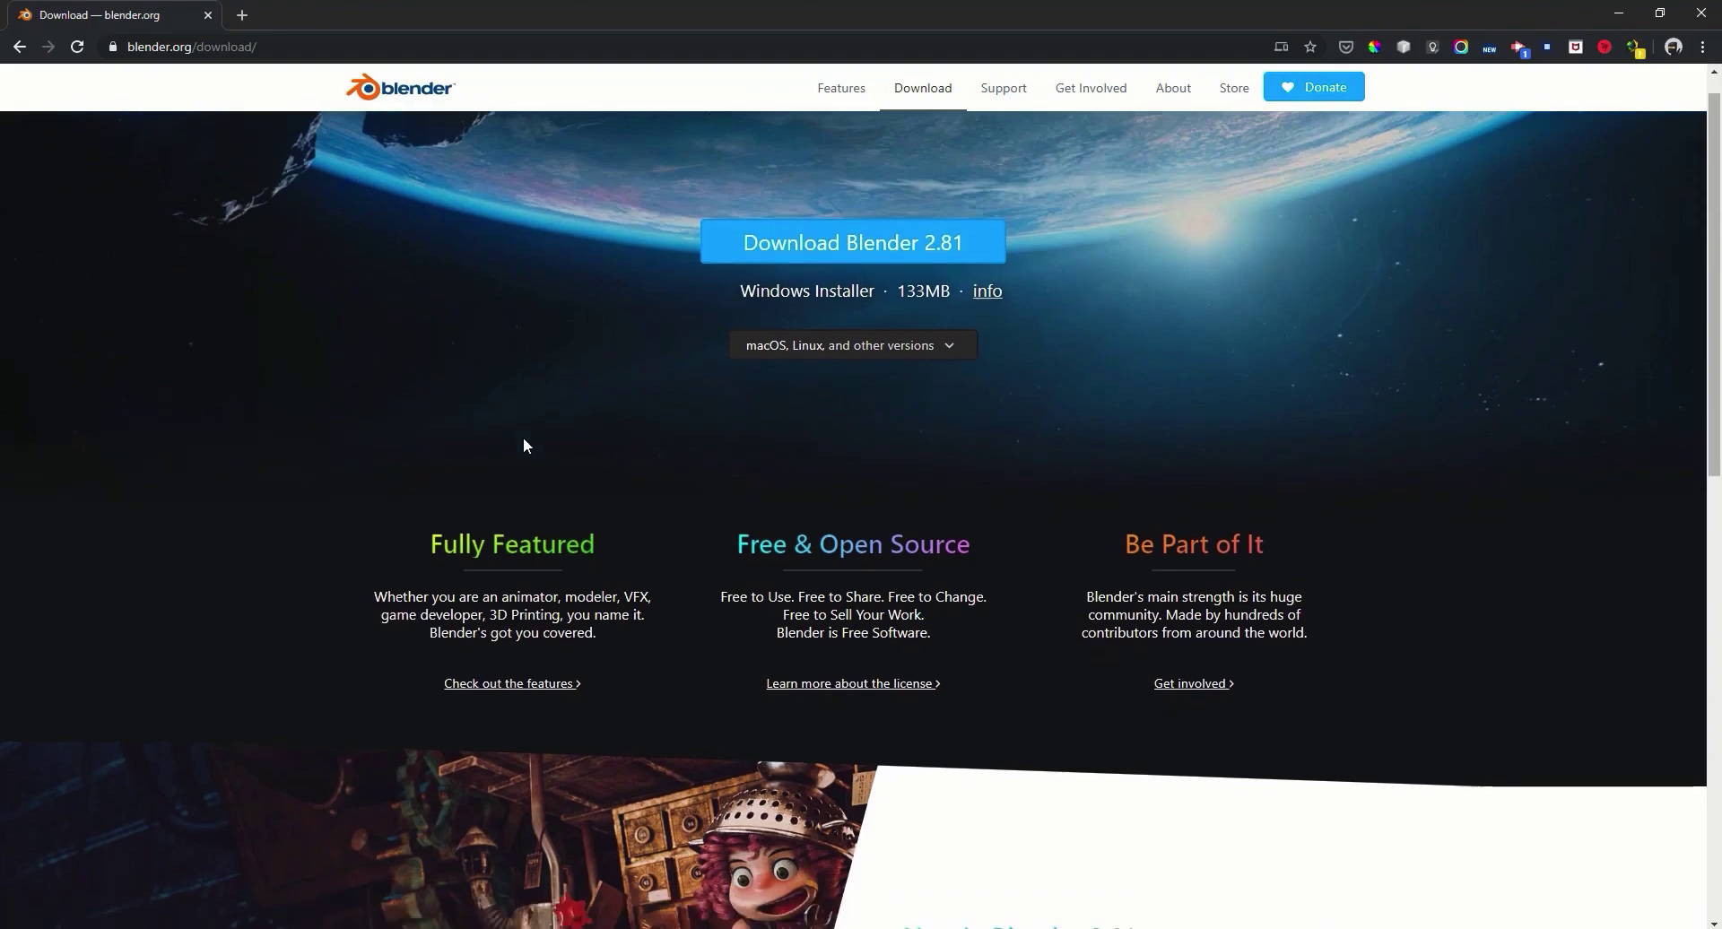
Download the Blender 2.81 Windows Installer .msi from the 'macOS, Linux, and other versions' list.
click(773, 292)
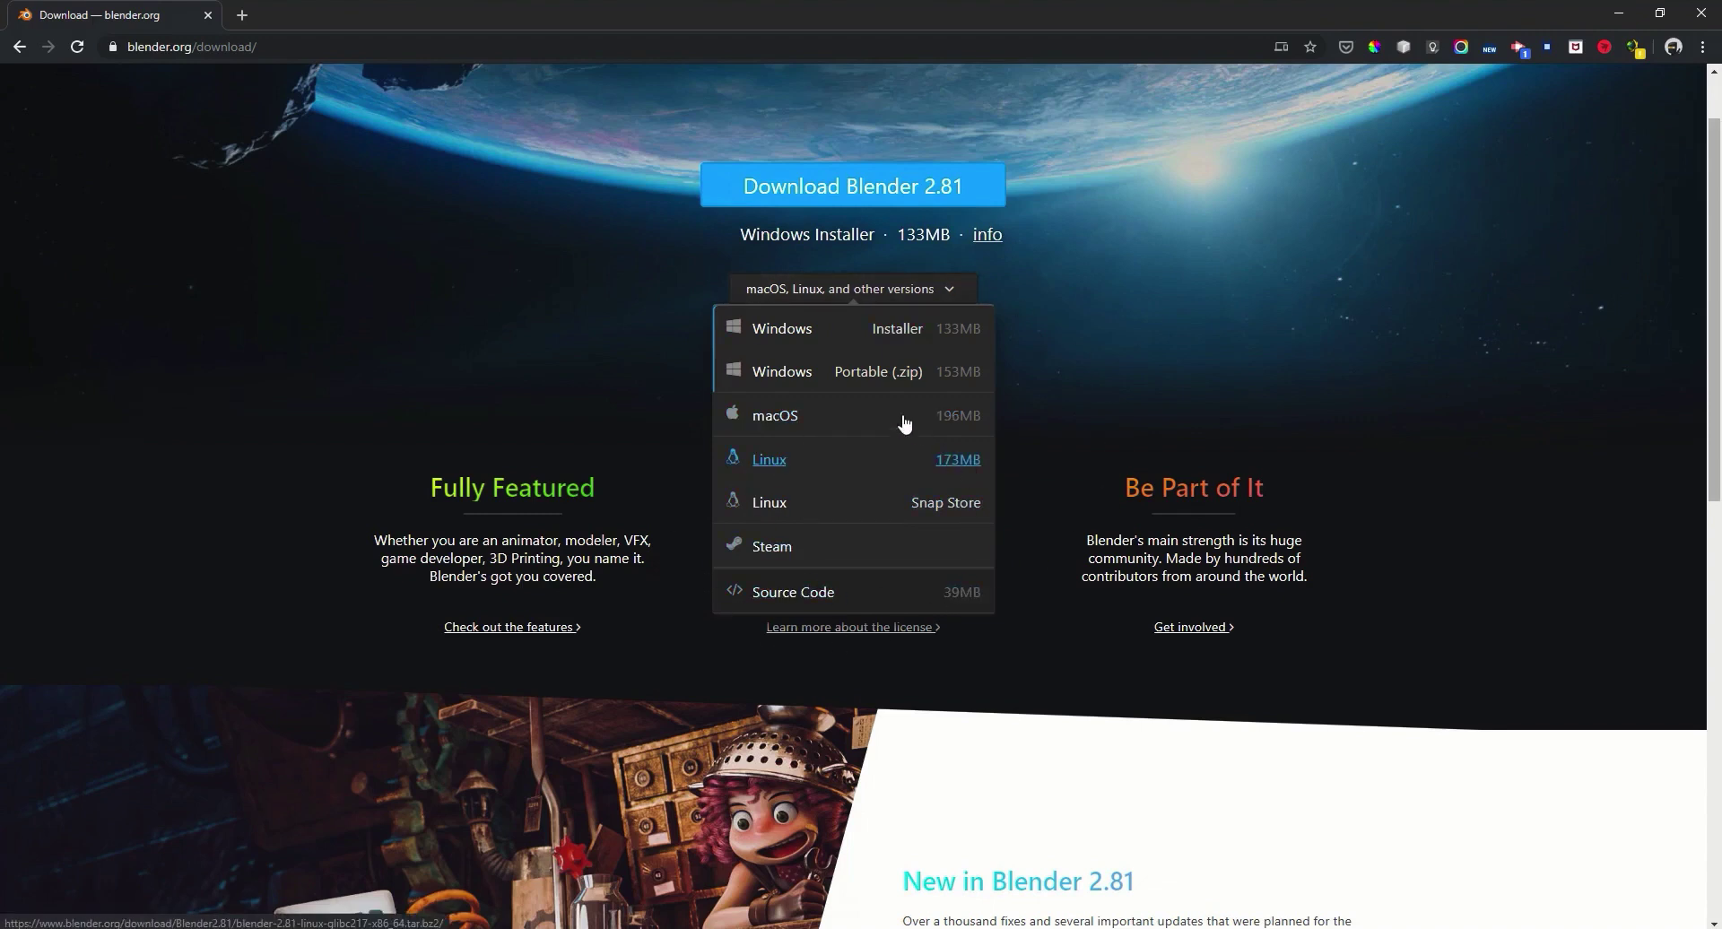
click(805, 339)
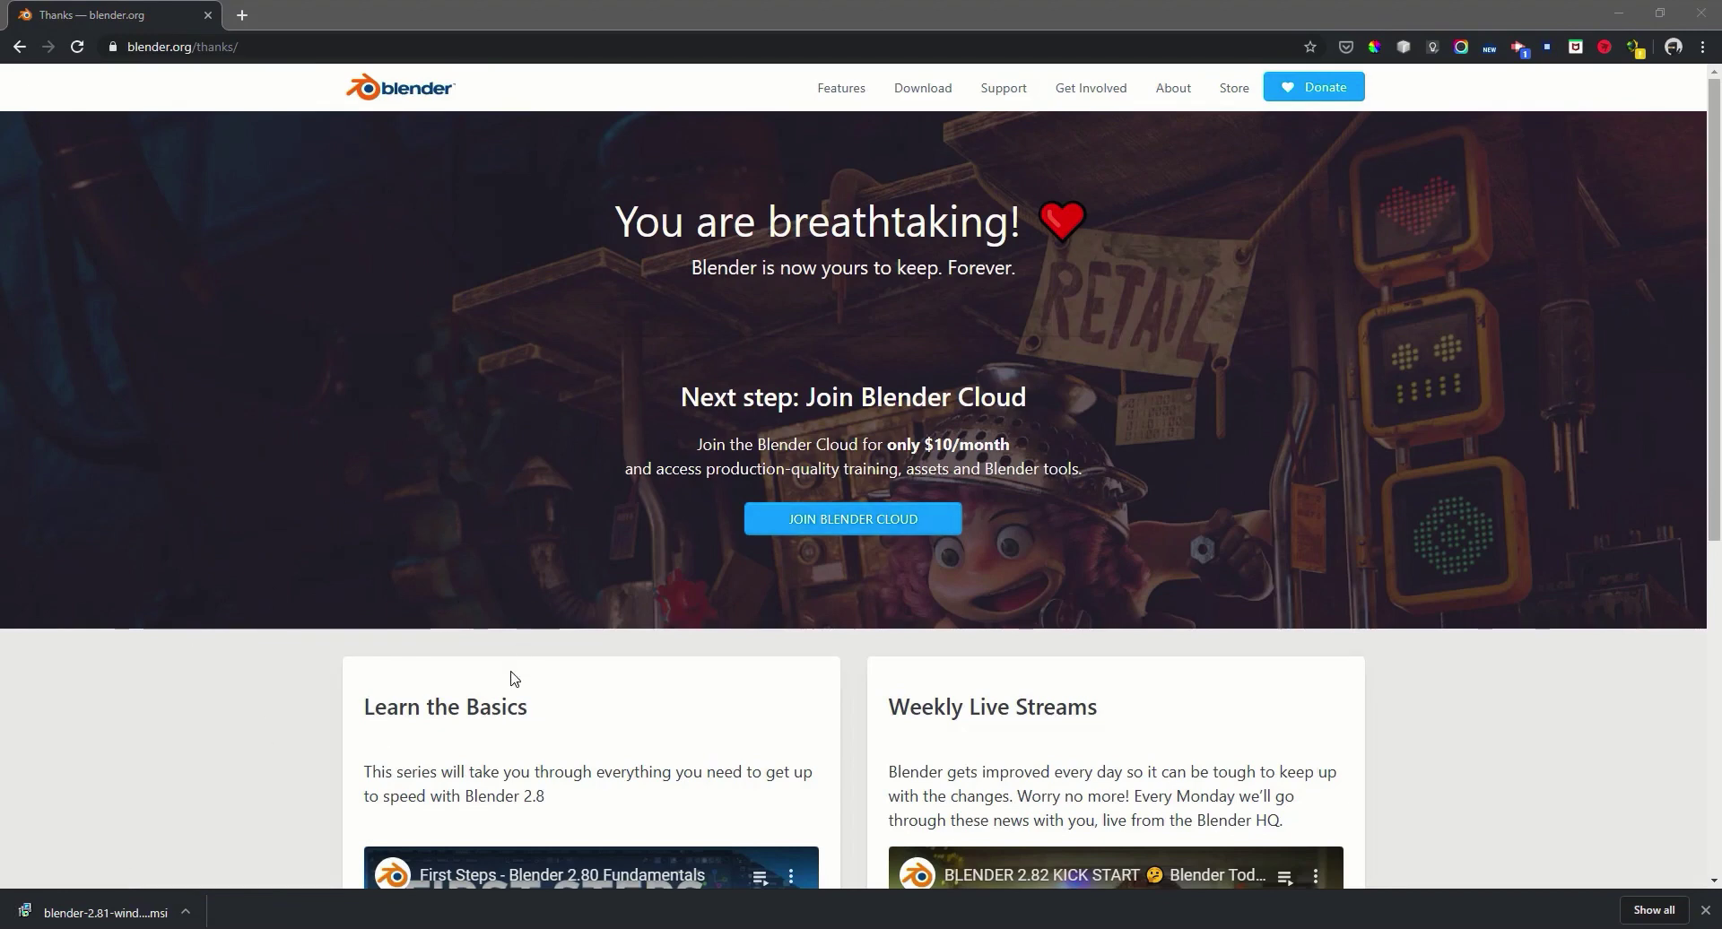
Run the downloaded Blender .msi and accept the license terms to reach Custom Setup.
scroll(493, 718, down, 2)
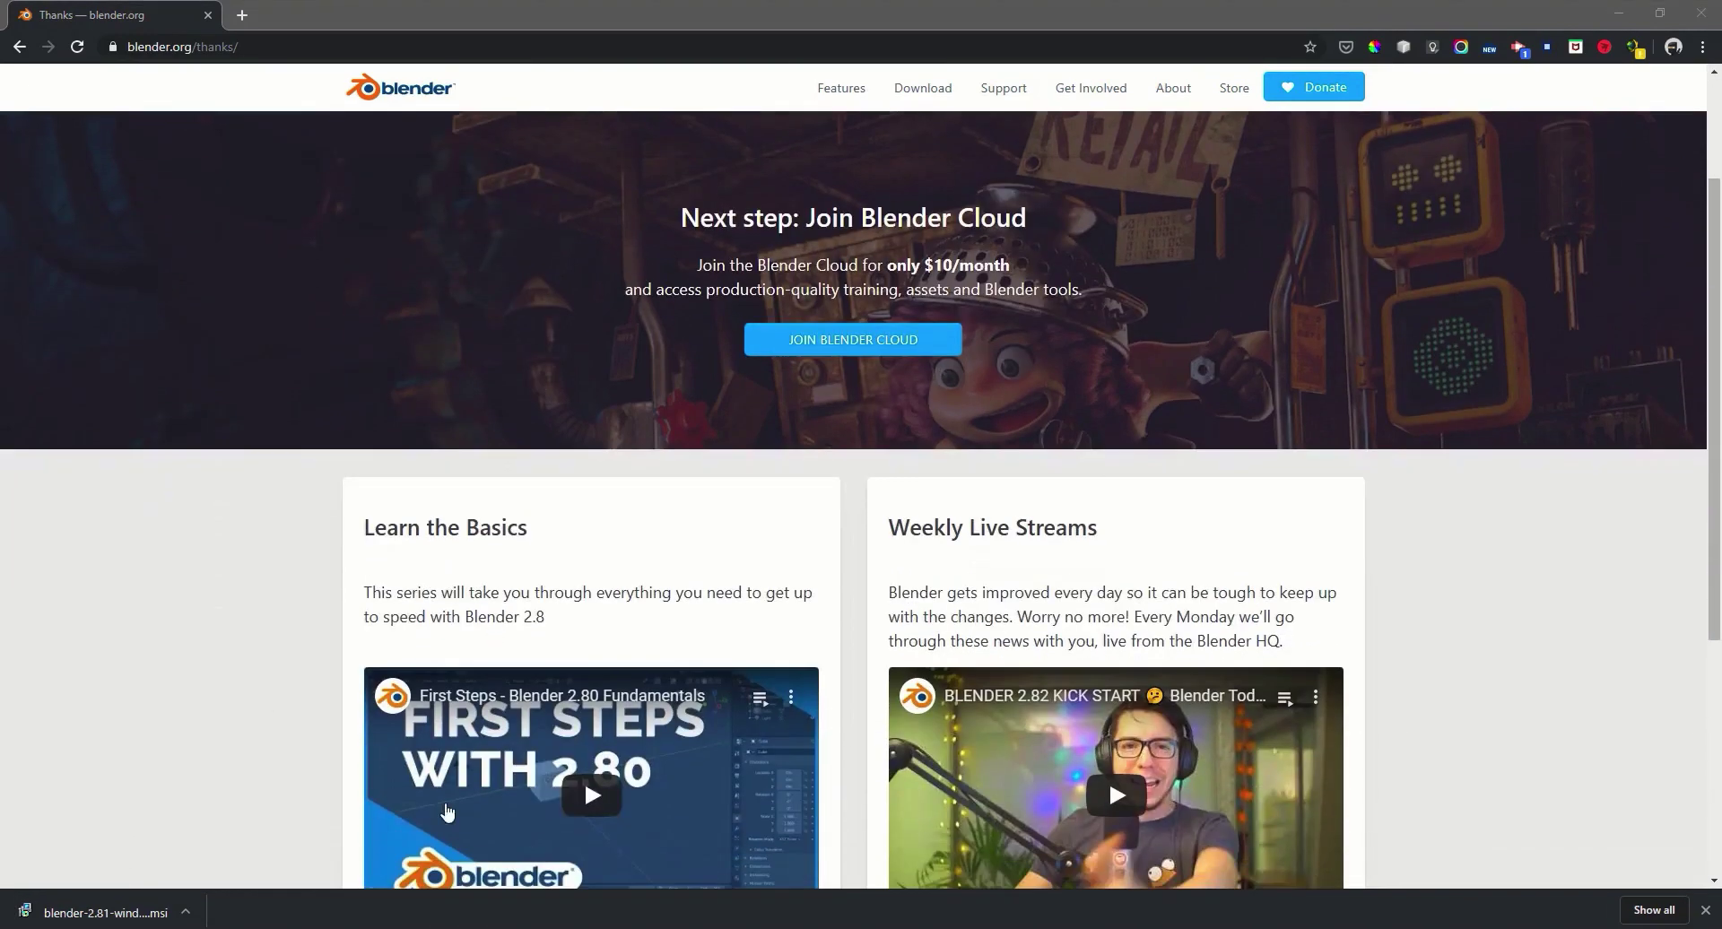
click(177, 901)
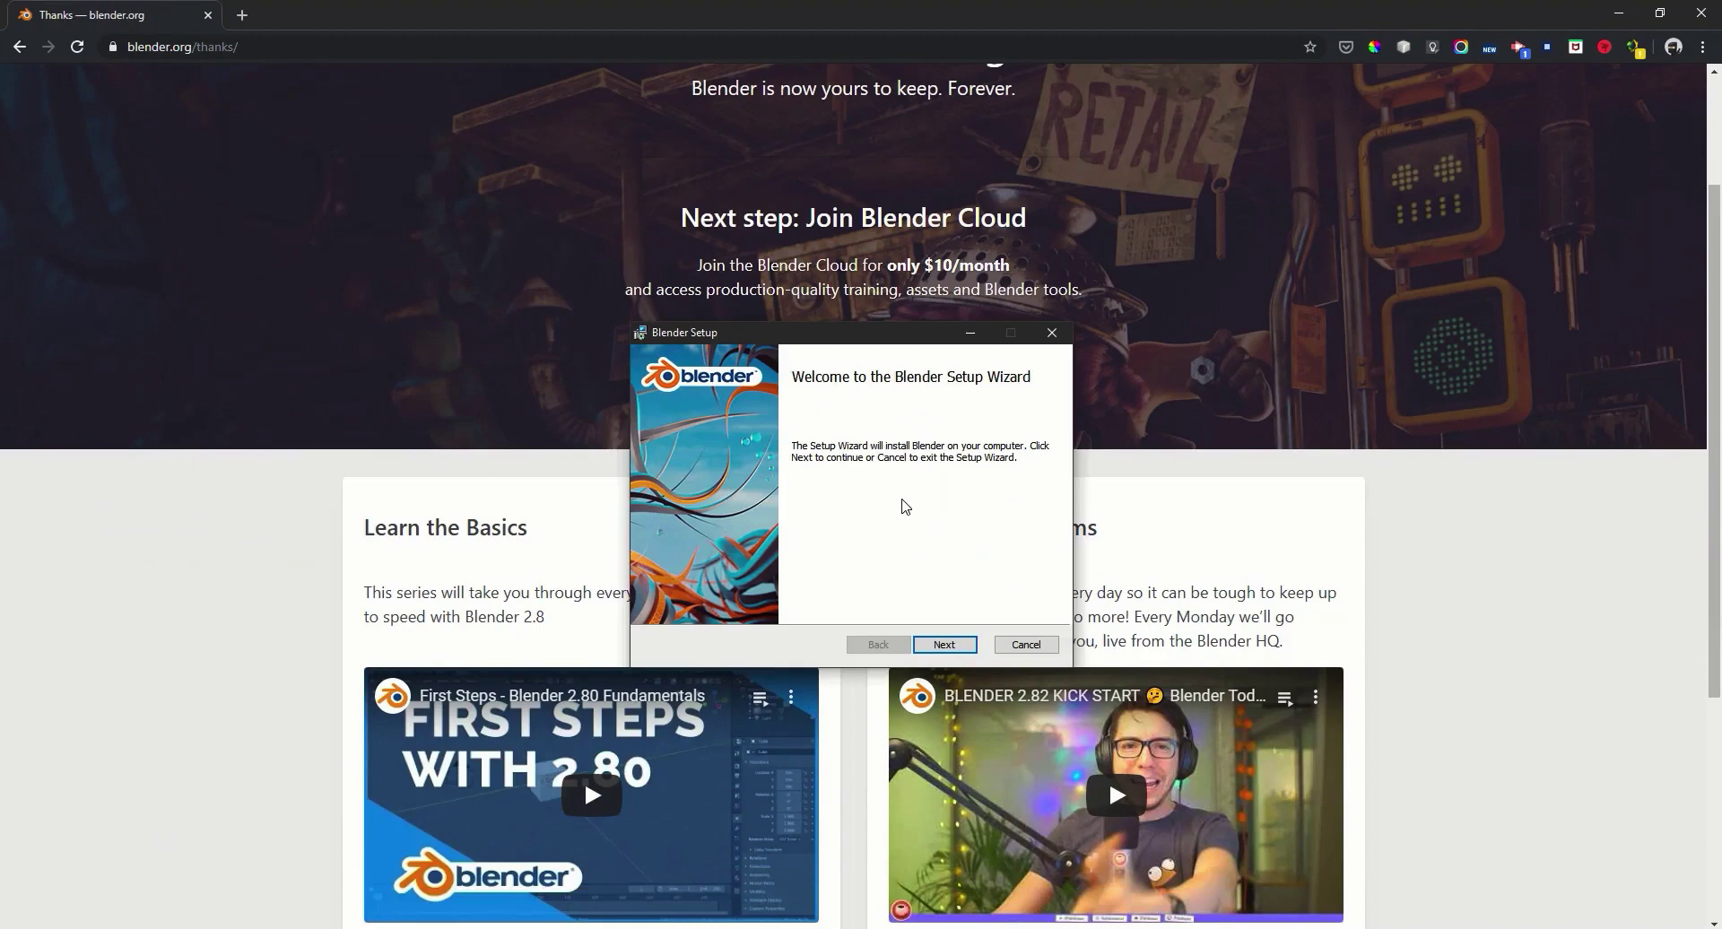
click(919, 645)
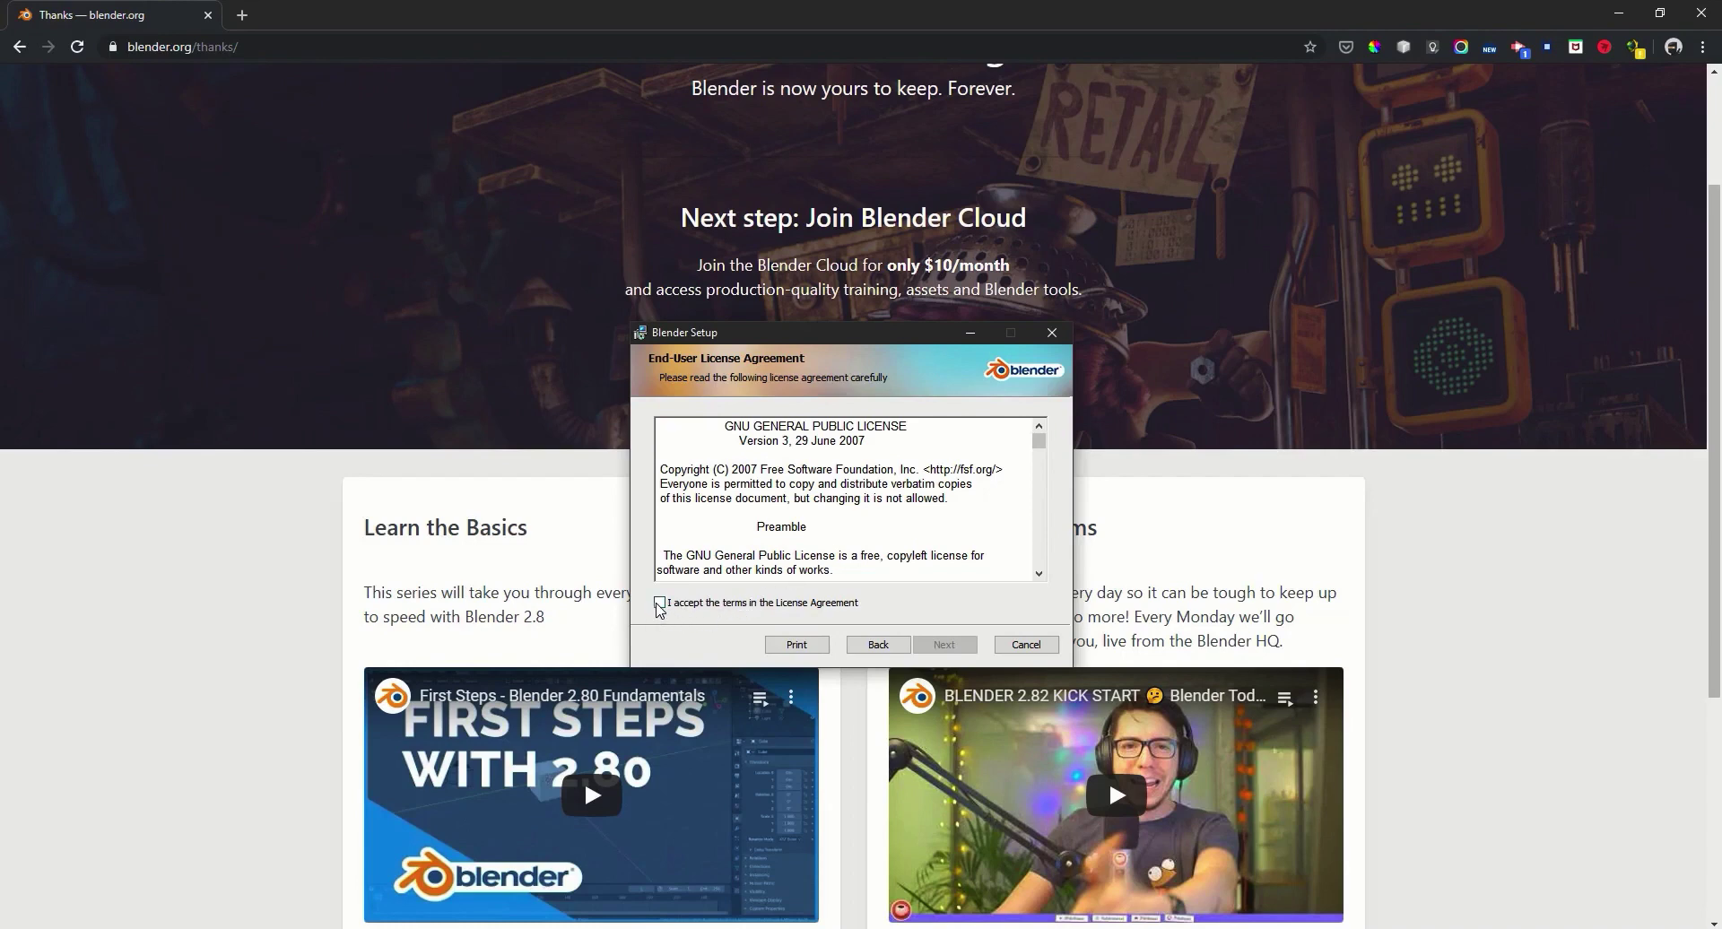
click(660, 604)
click(941, 652)
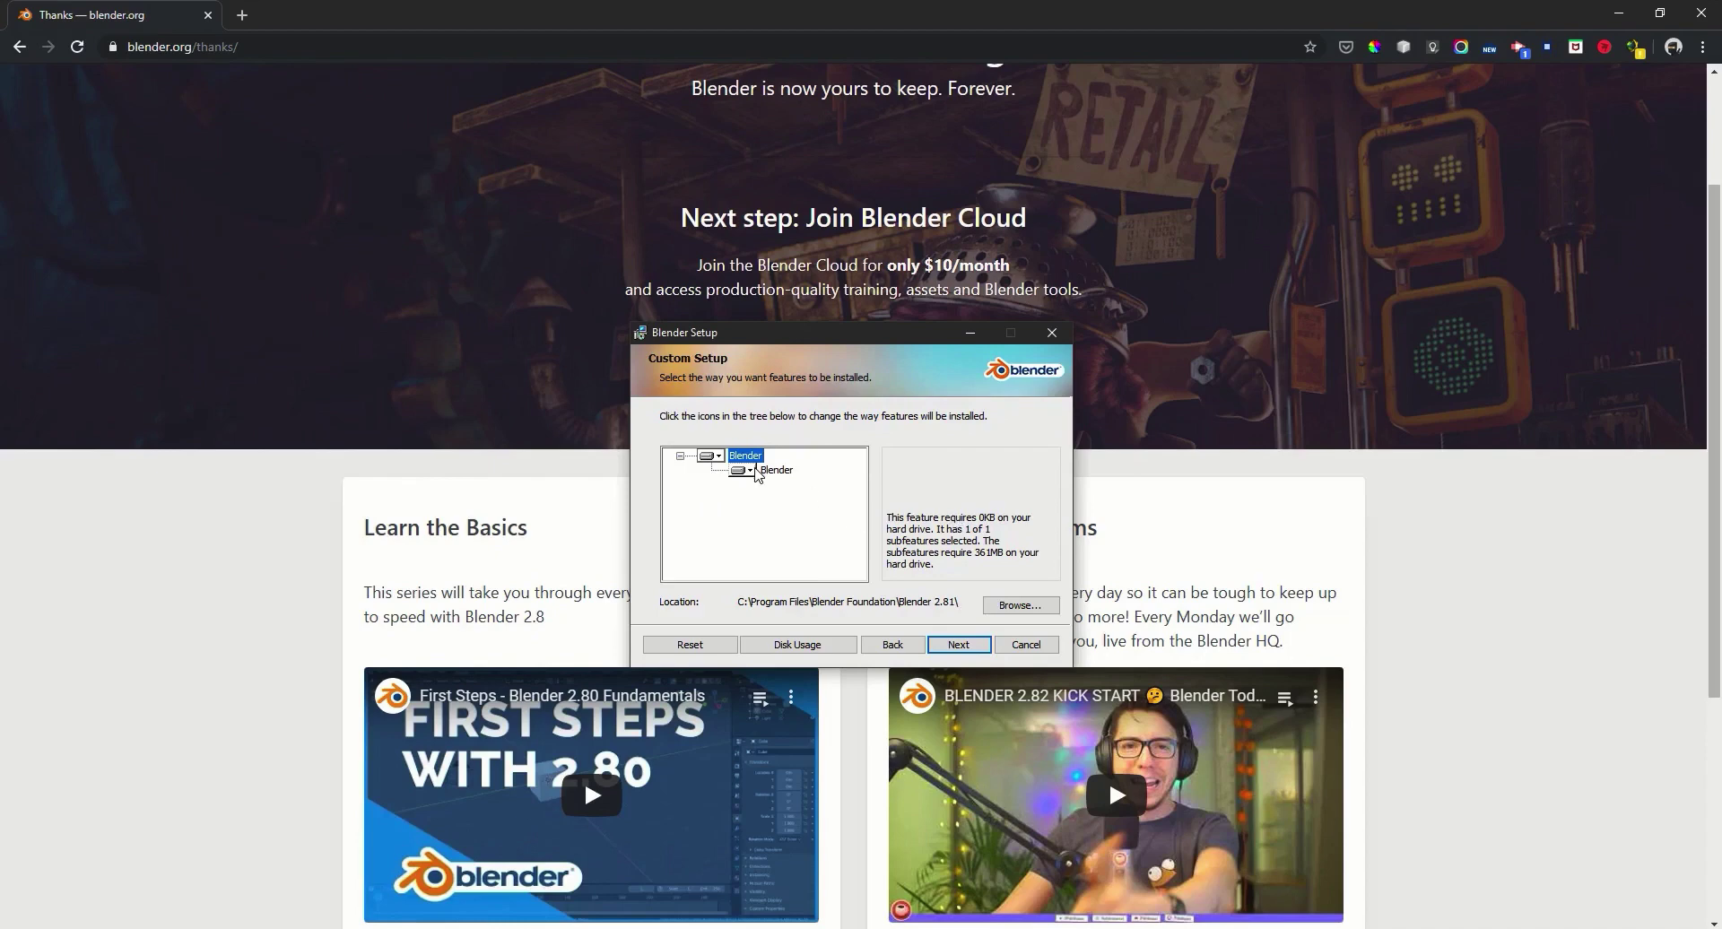
click(749, 472)
click(807, 507)
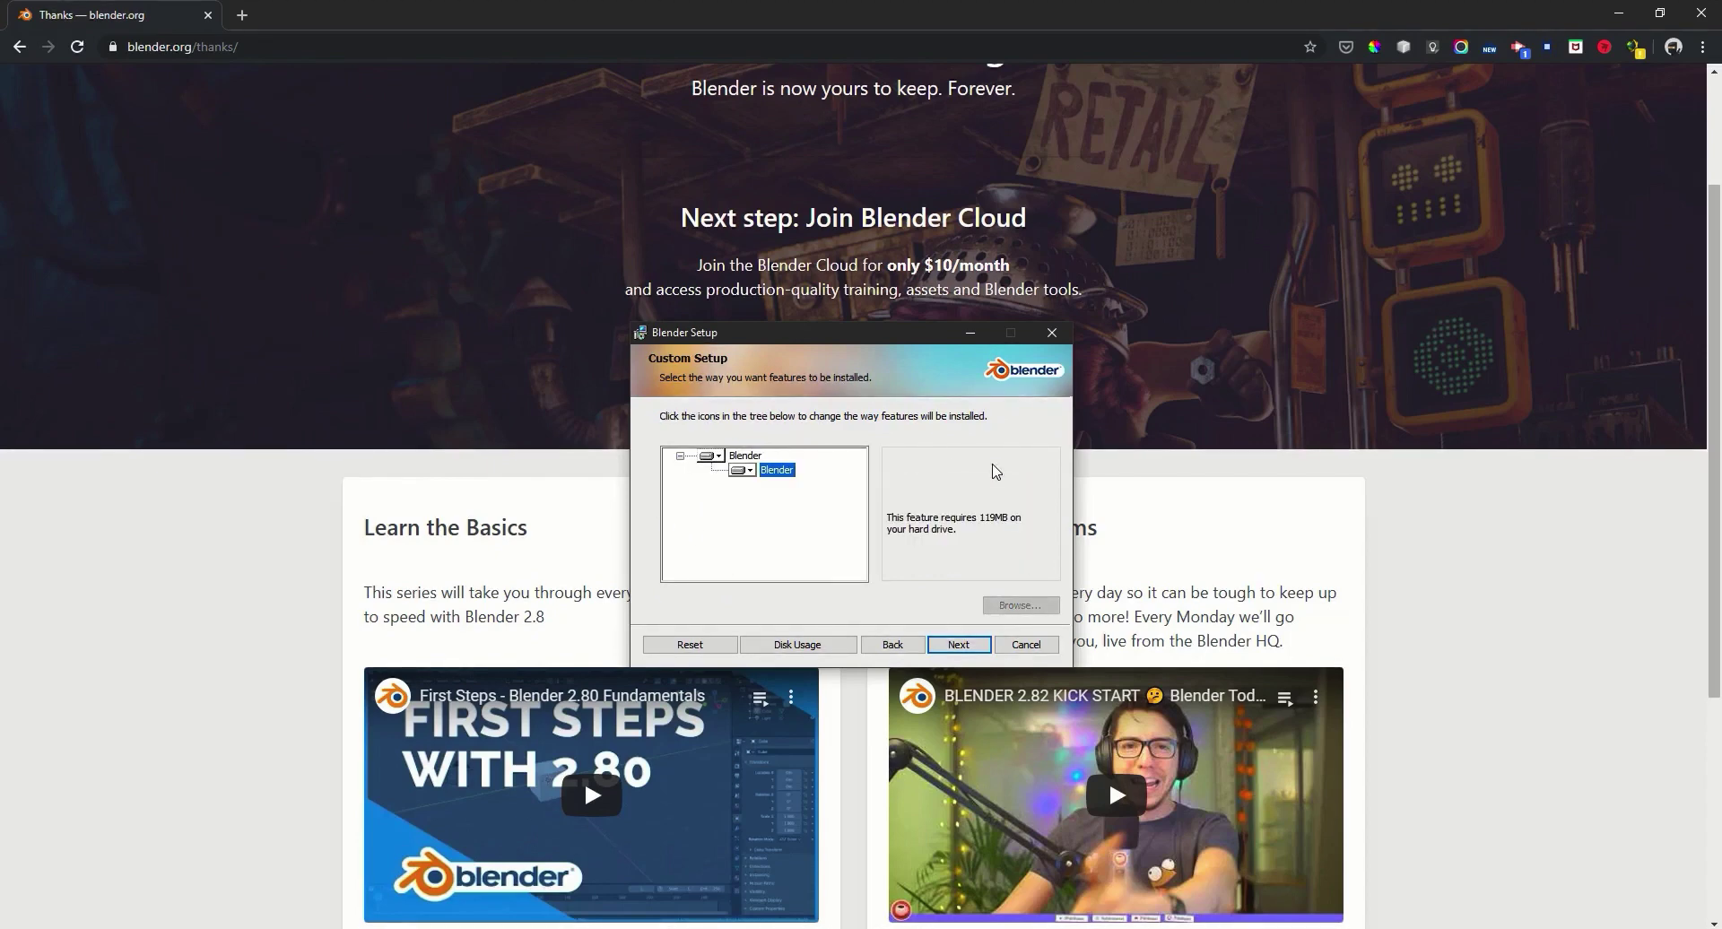
click(742, 457)
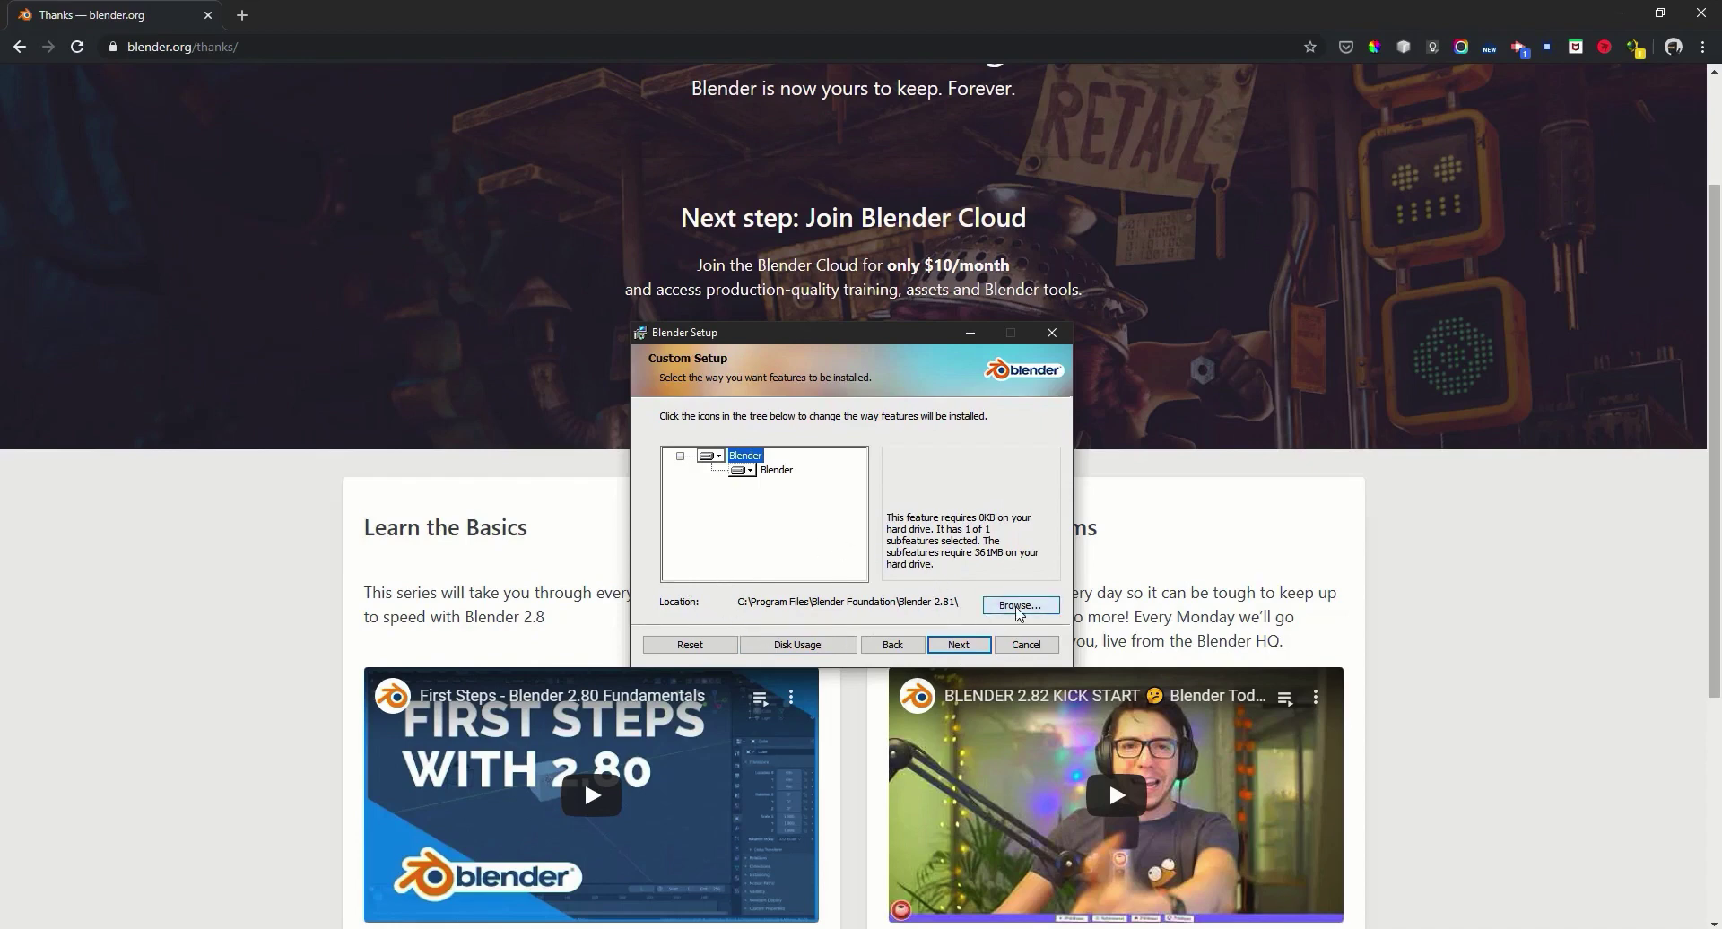
click(1017, 607)
click(1023, 372)
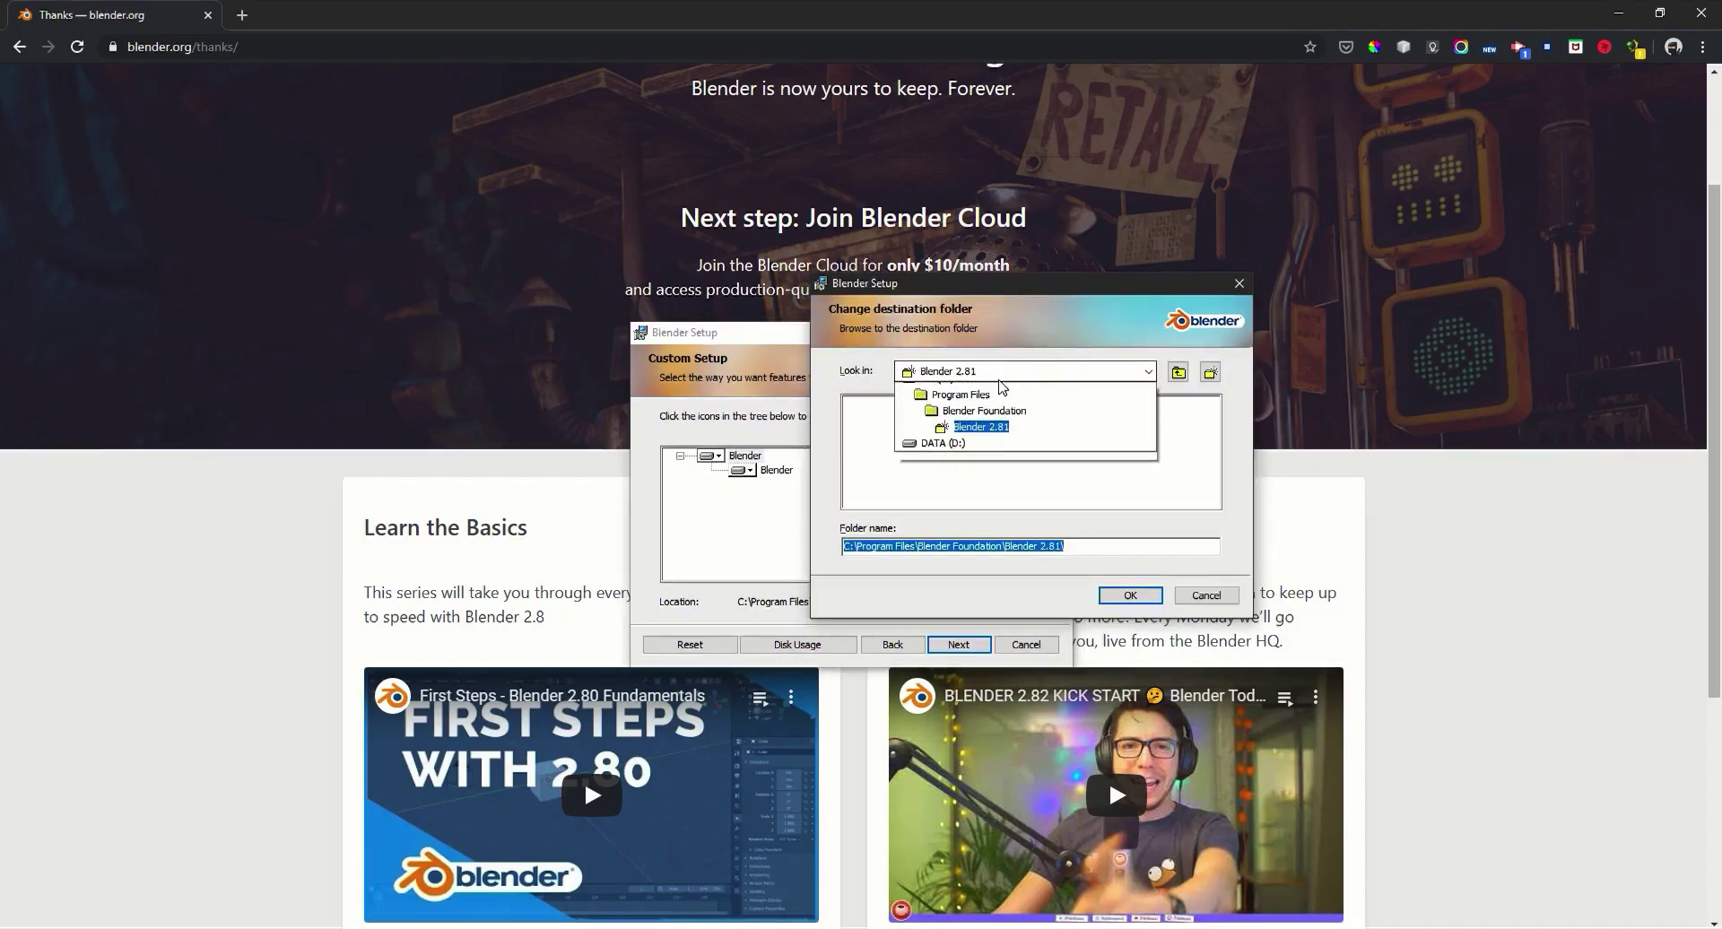
click(1007, 492)
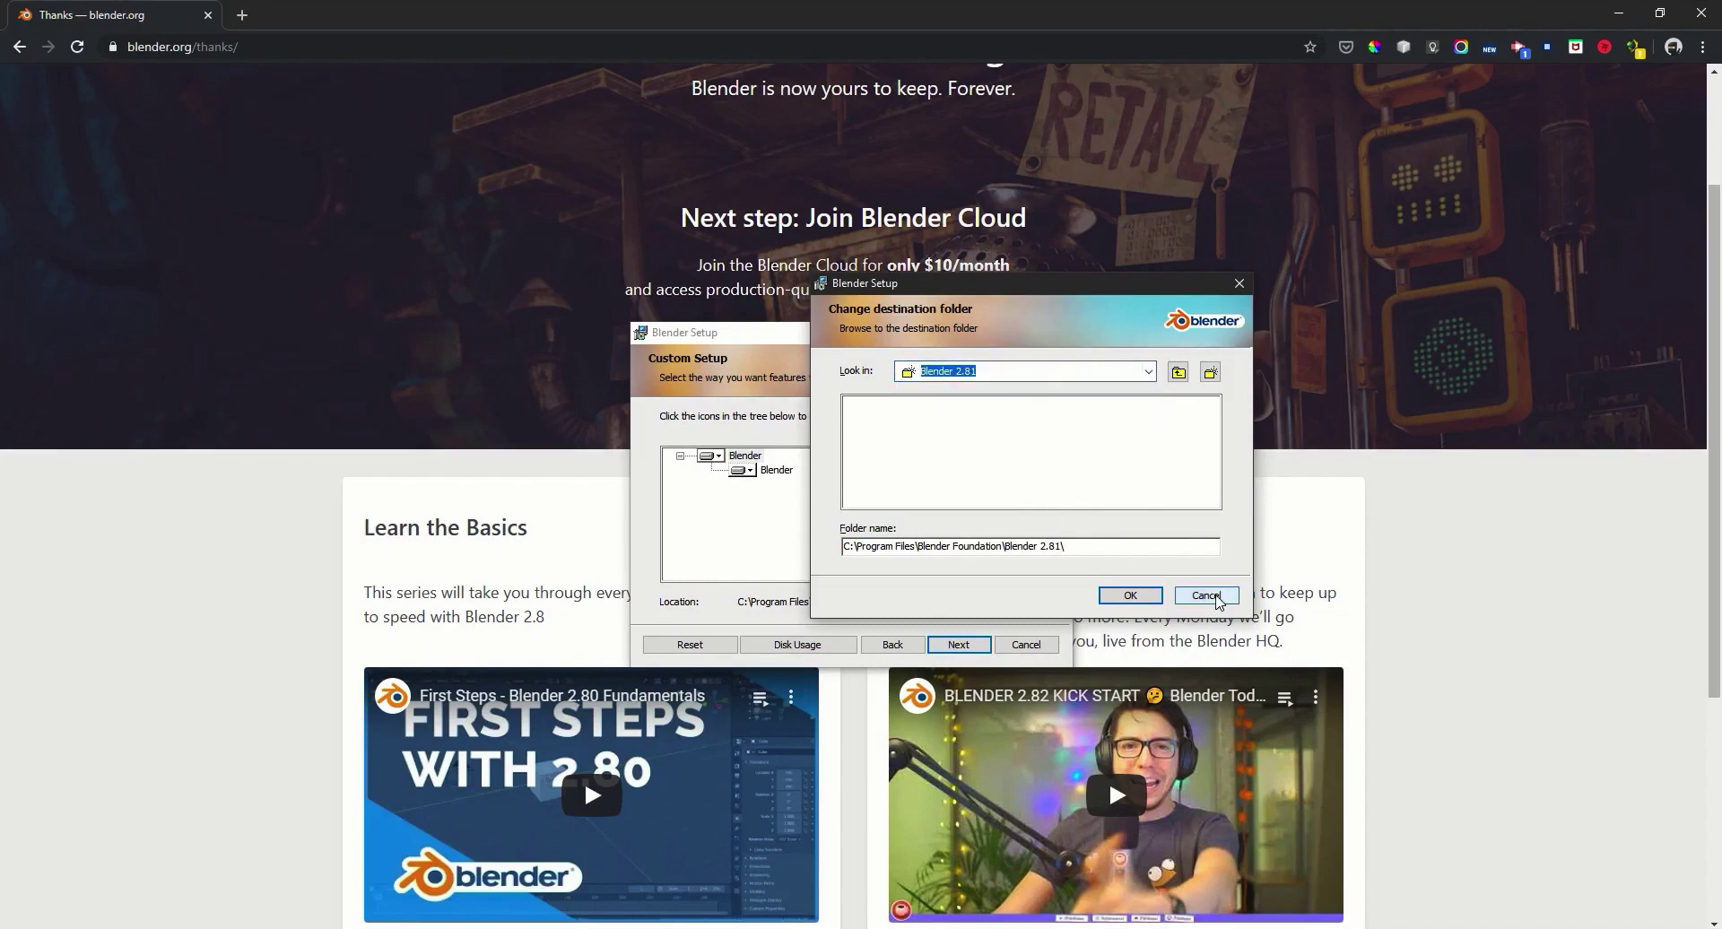
click(1220, 595)
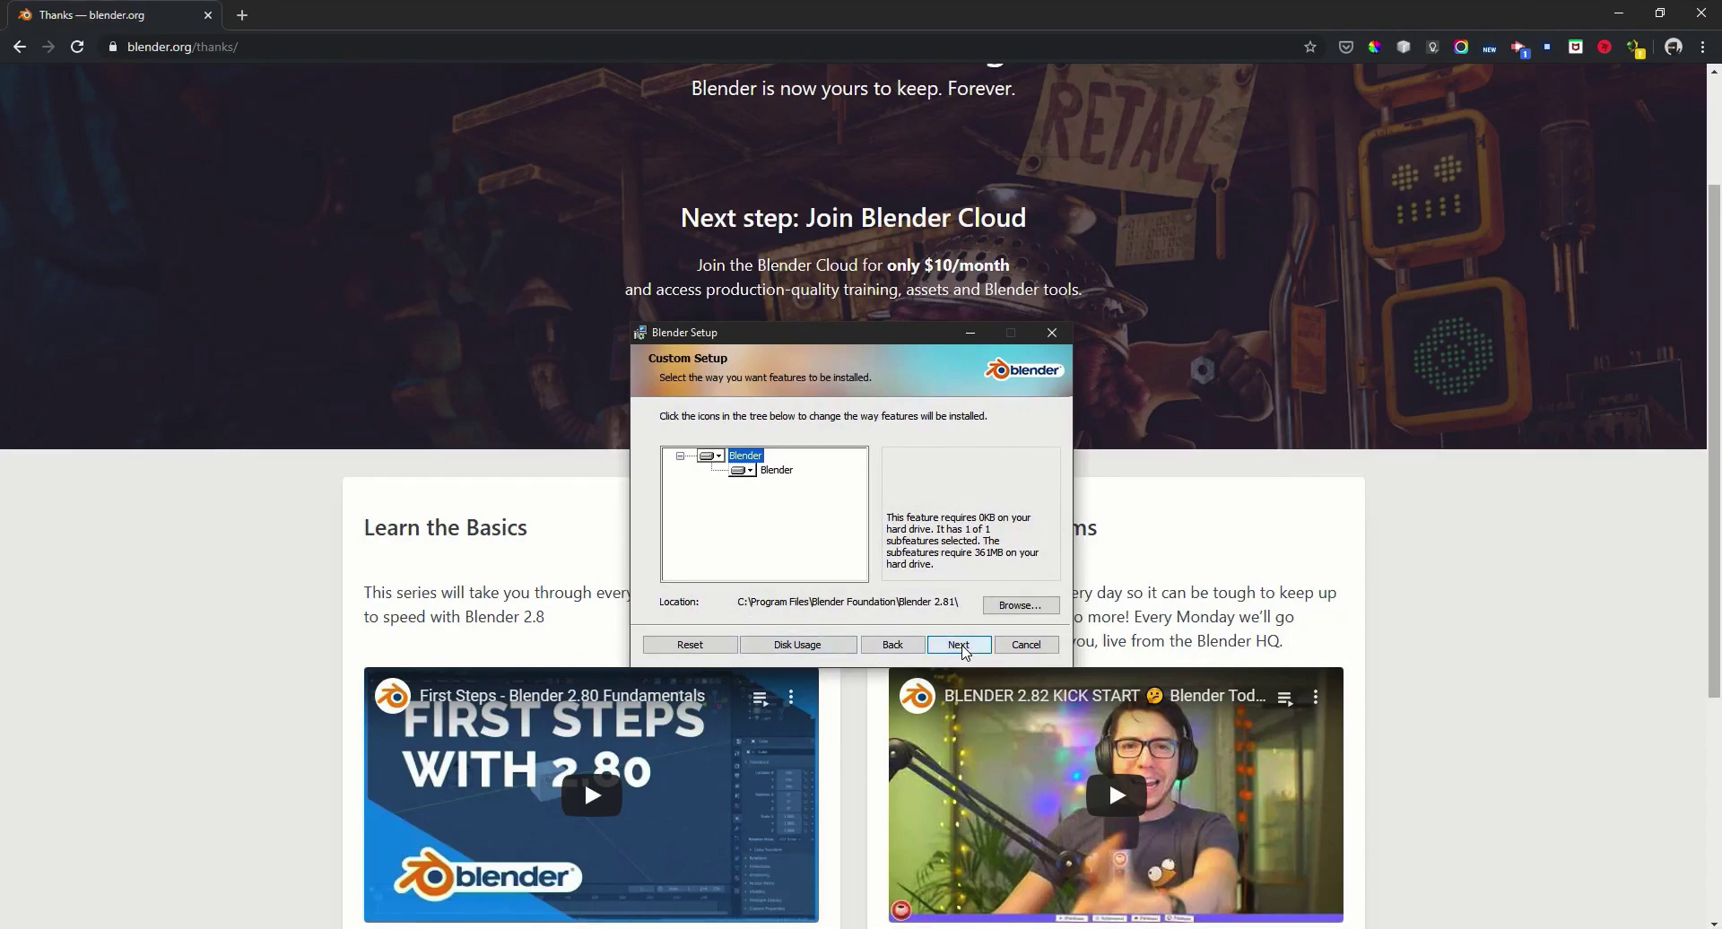
Install Blender 2.81 and close the setup wizard once installation completes.
click(961, 648)
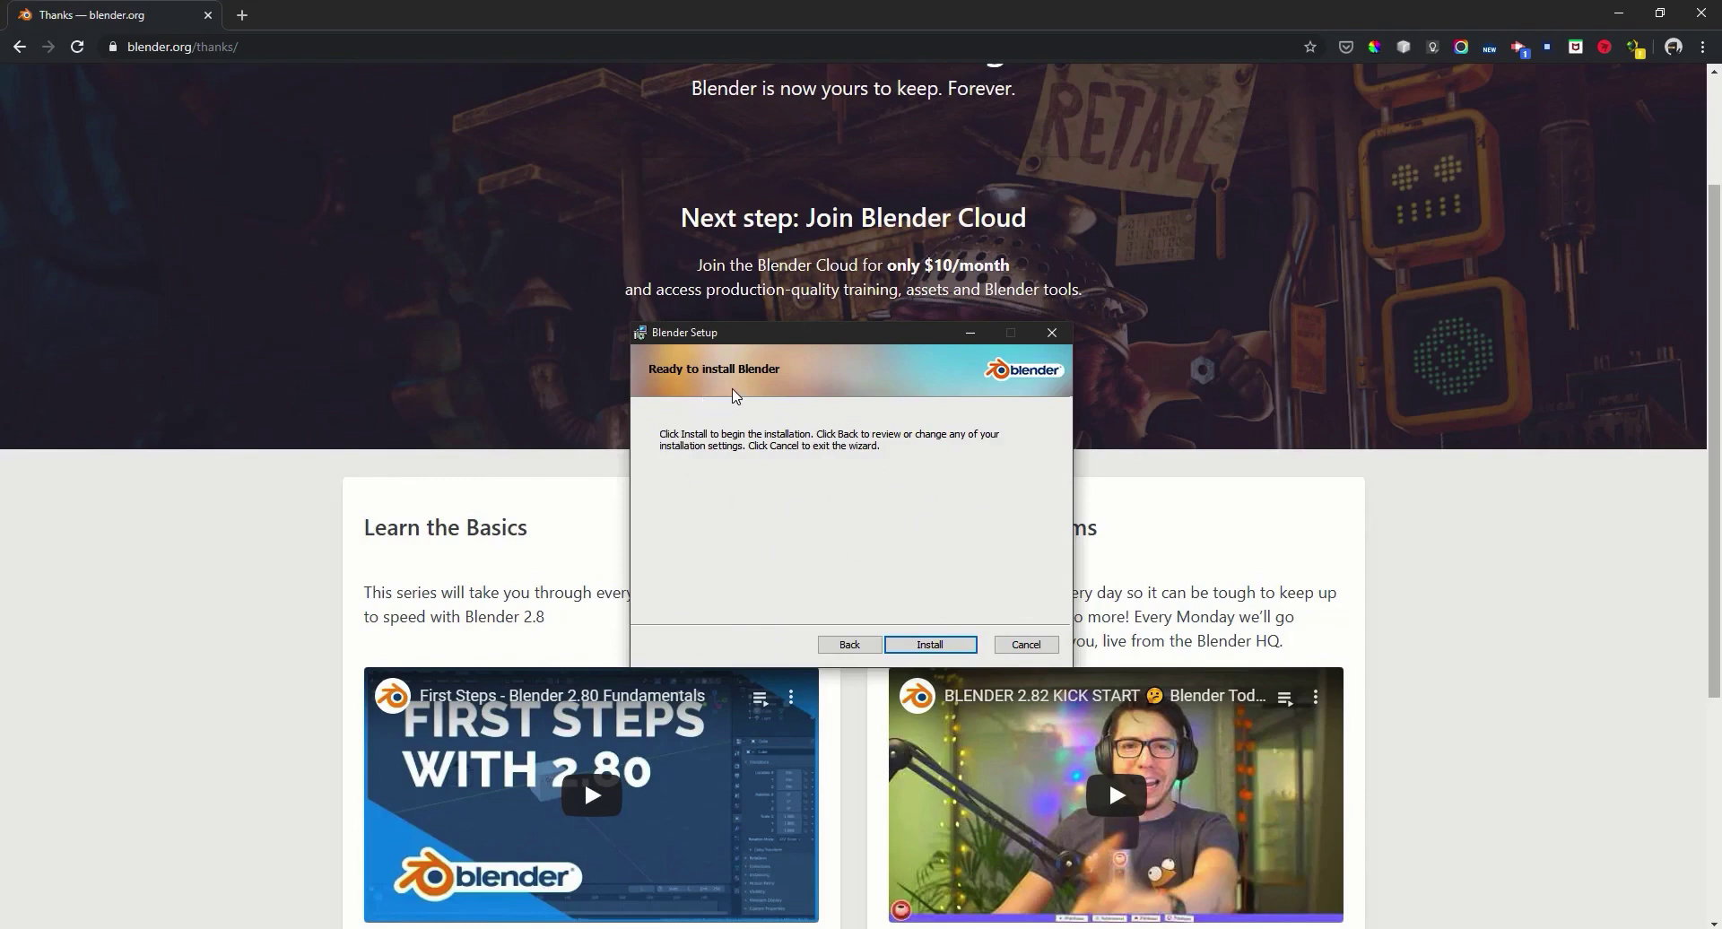
click(917, 642)
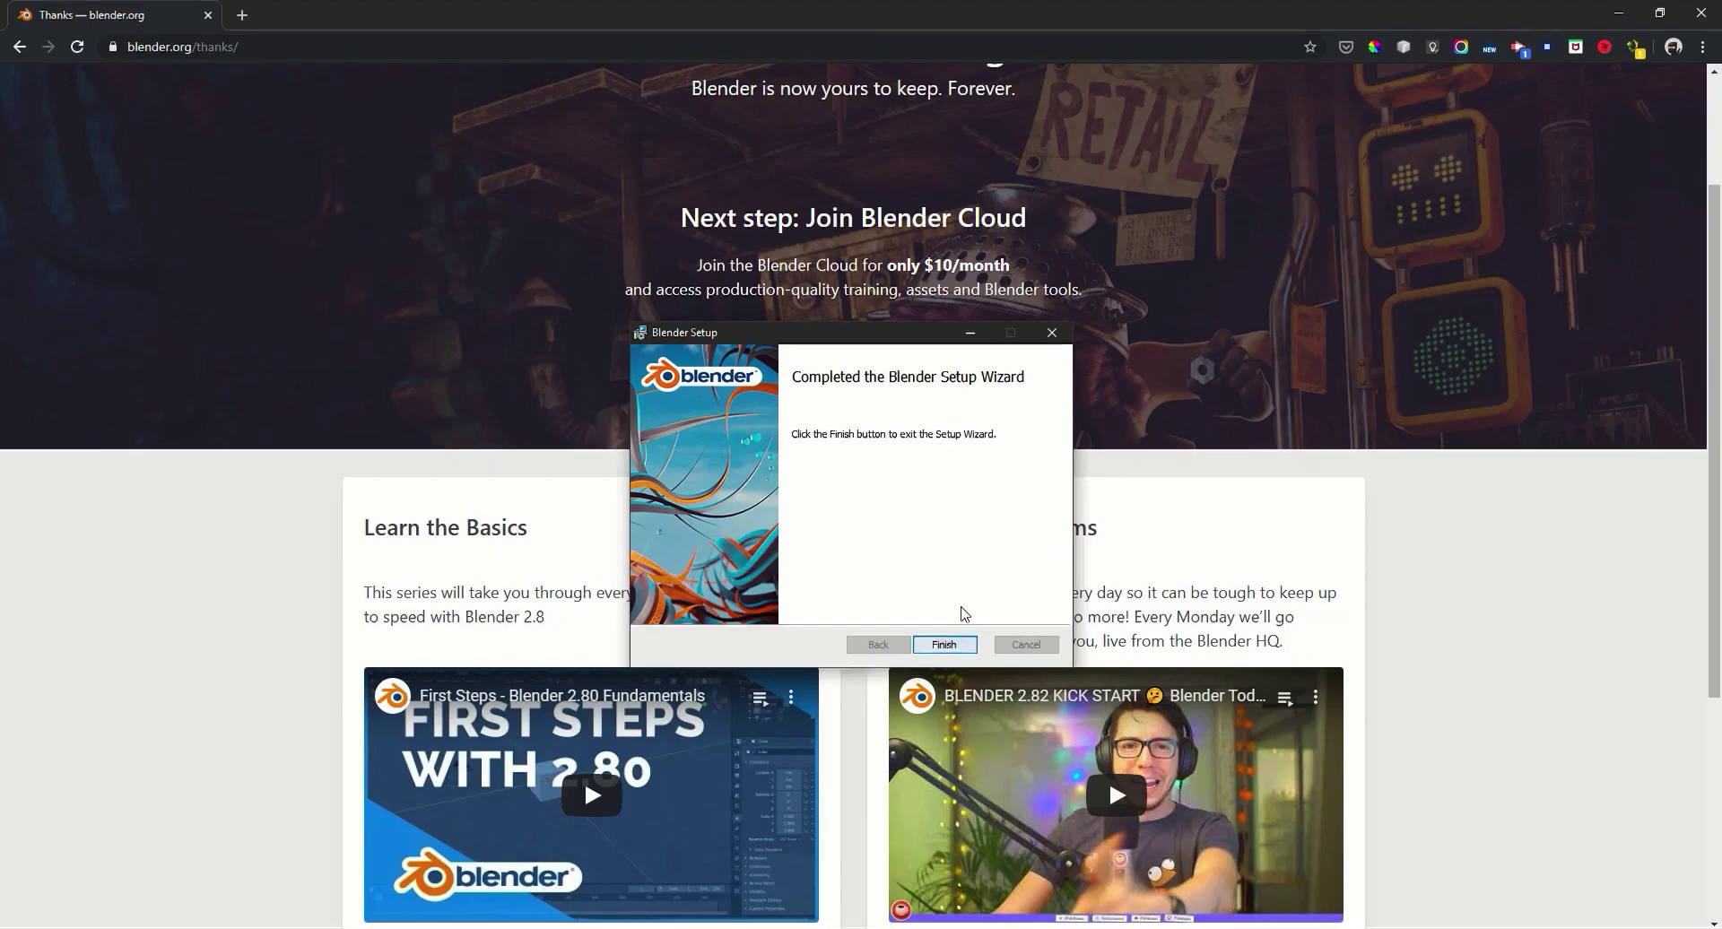
click(943, 644)
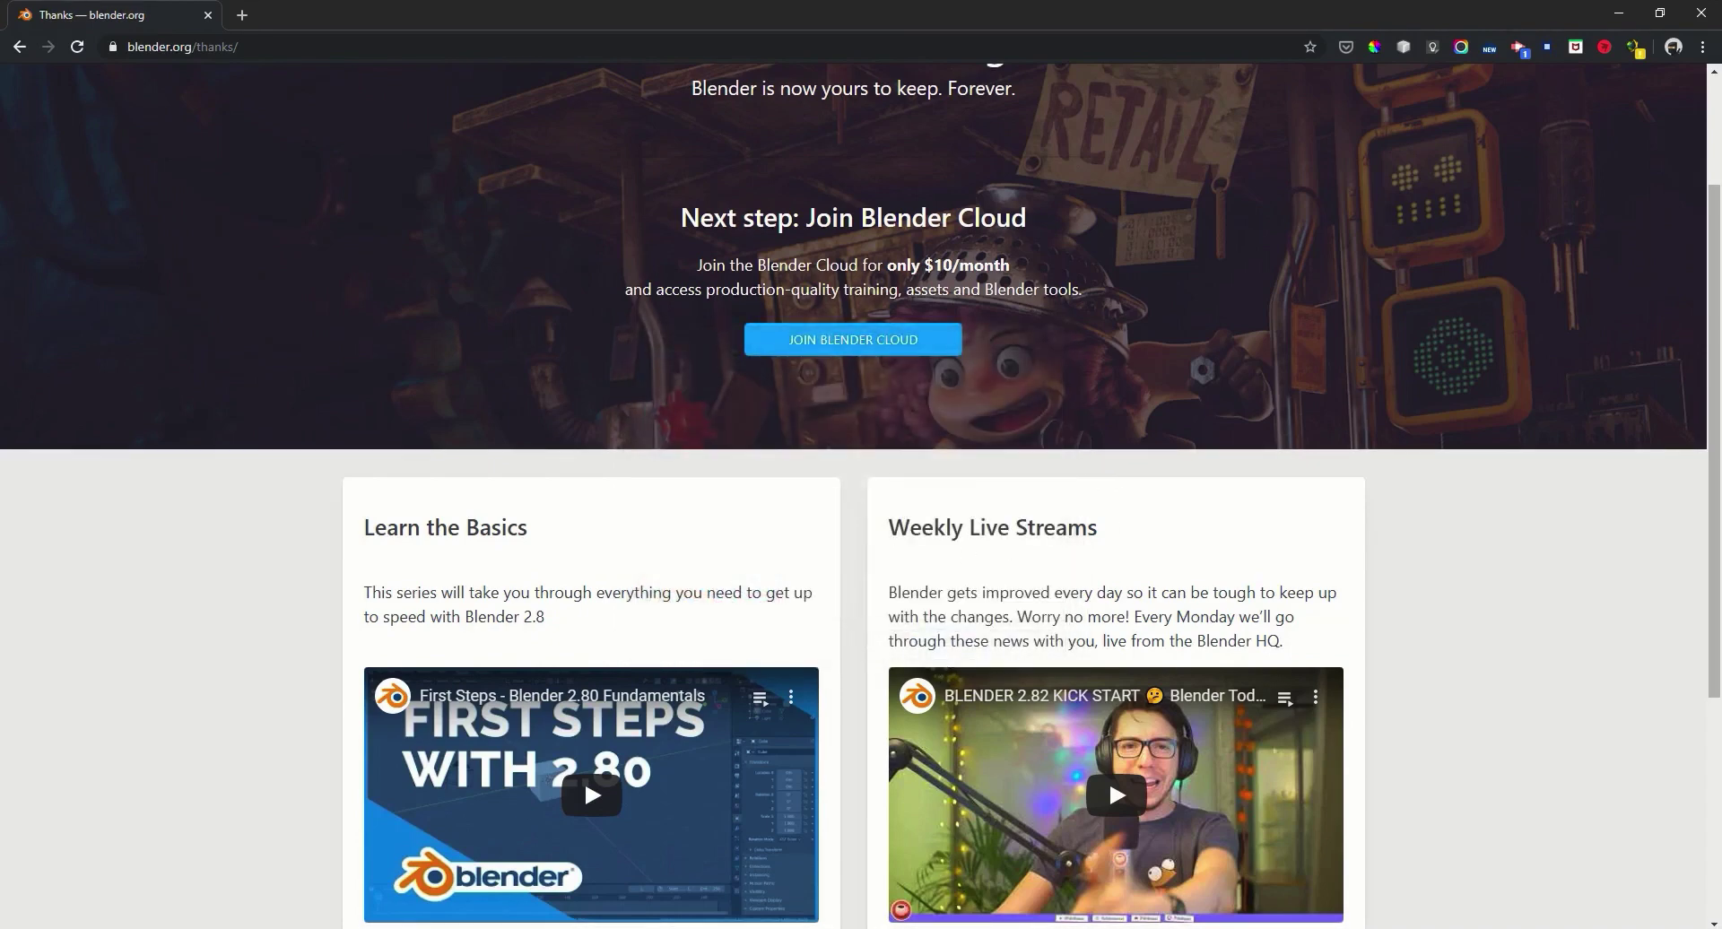
Launch blender from the Most used apps in the Windows Start menu.
key(super)
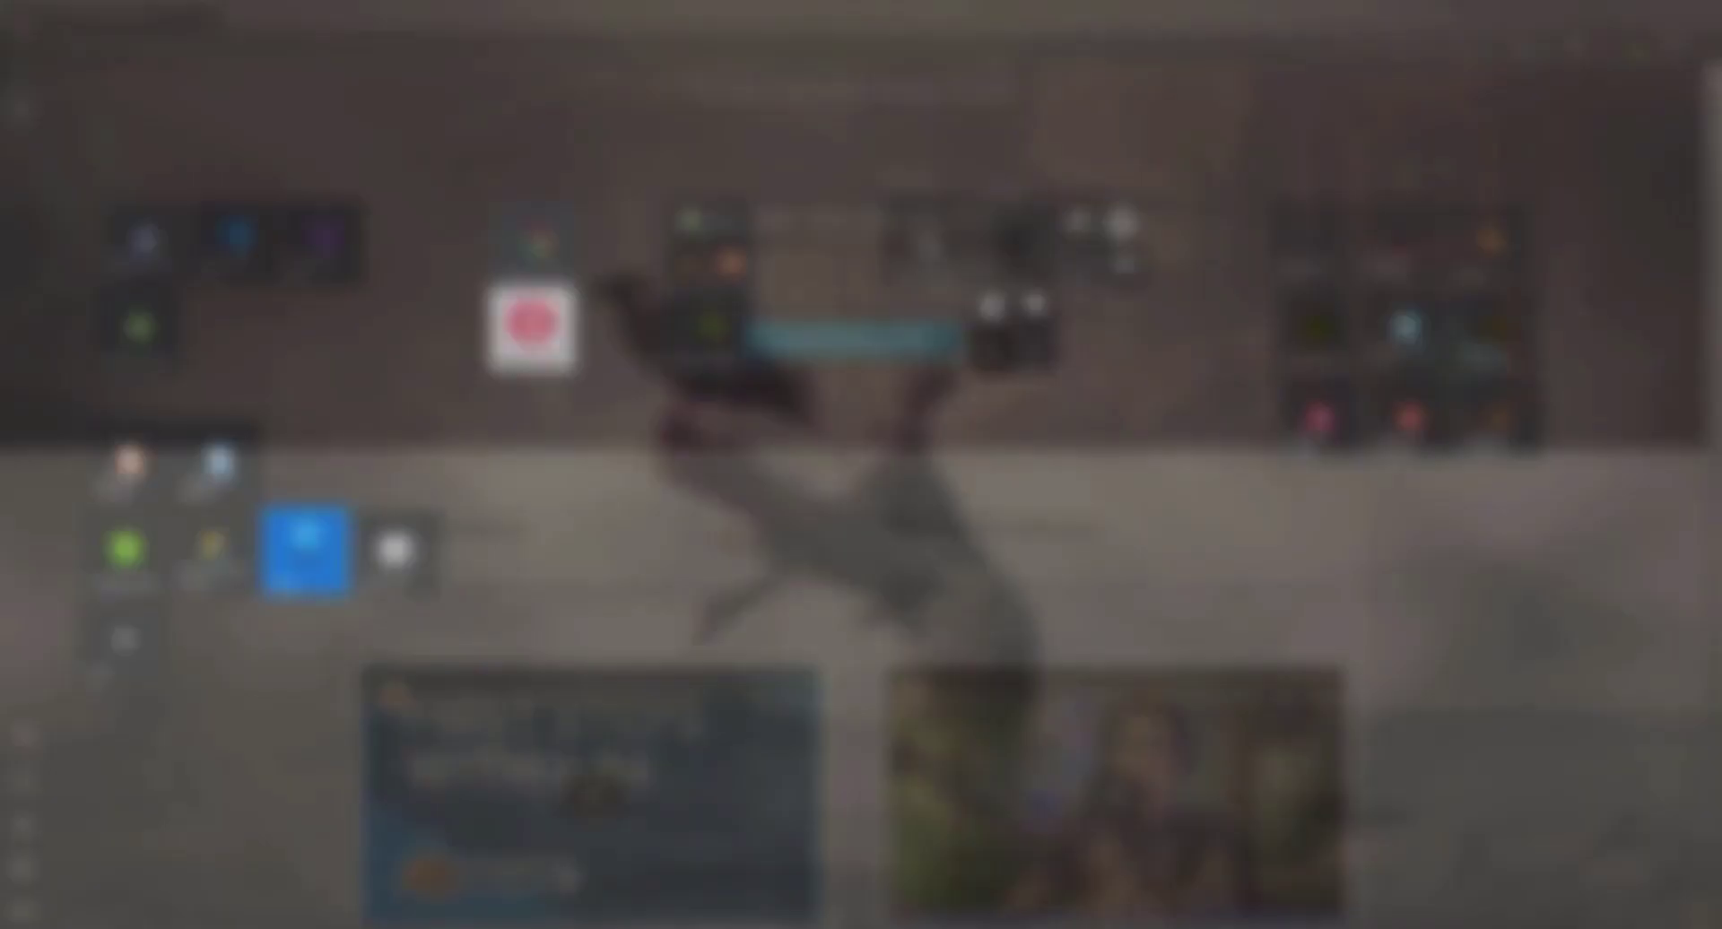
click(23, 109)
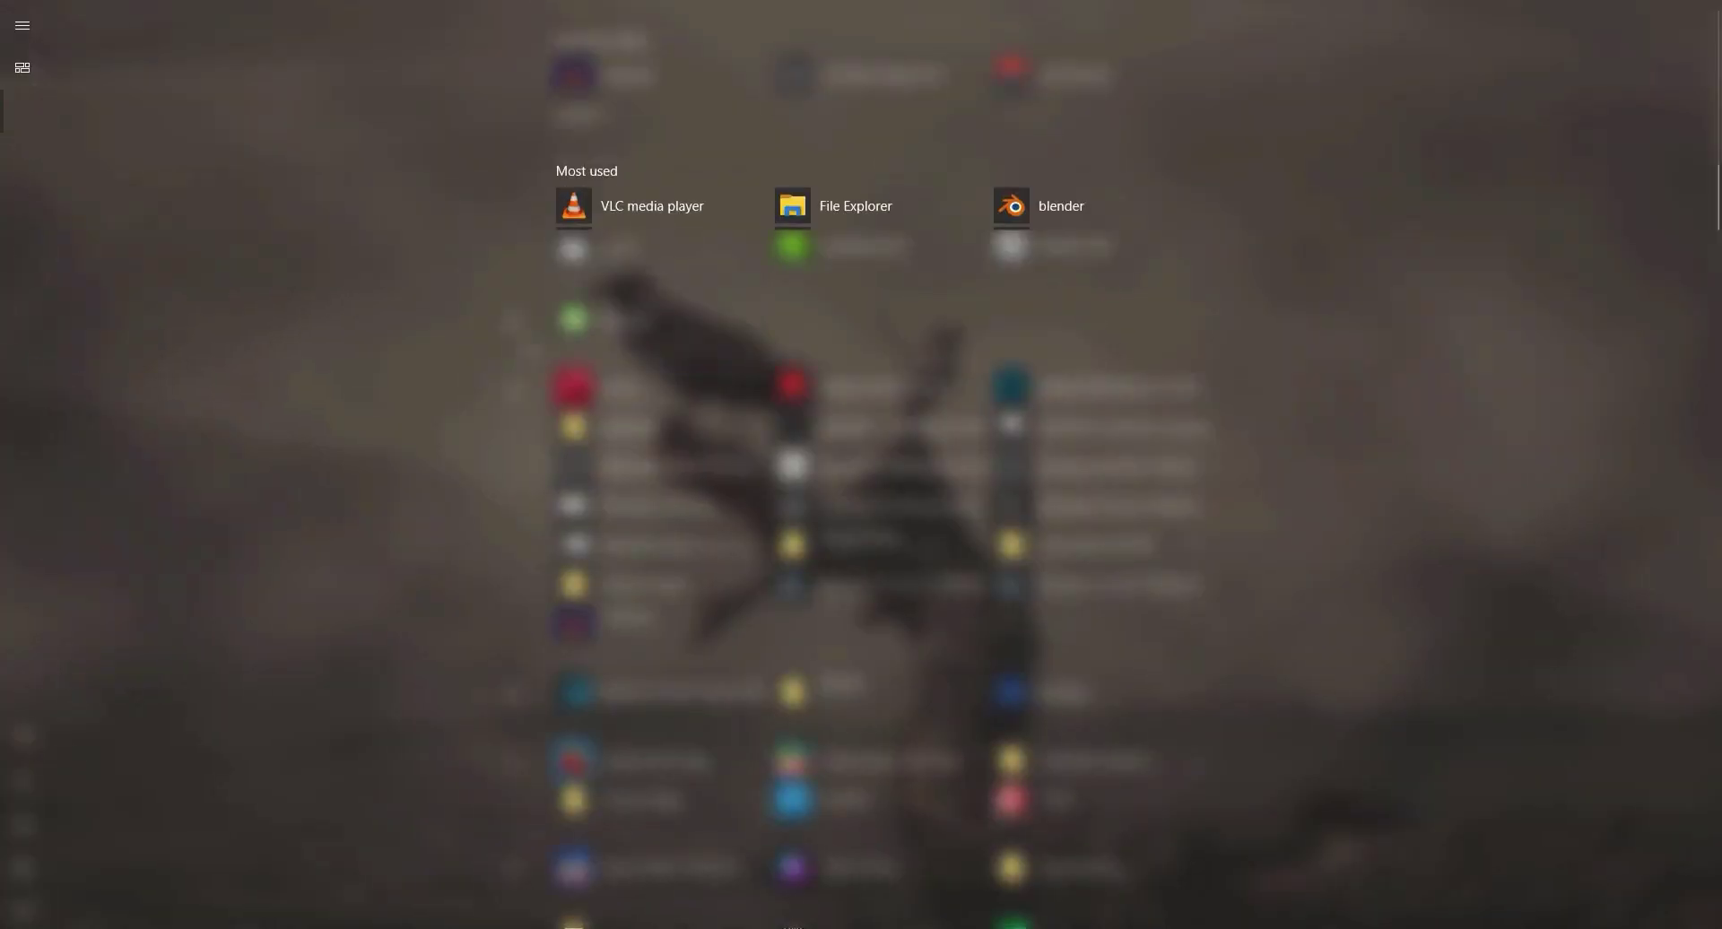
click(1033, 209)
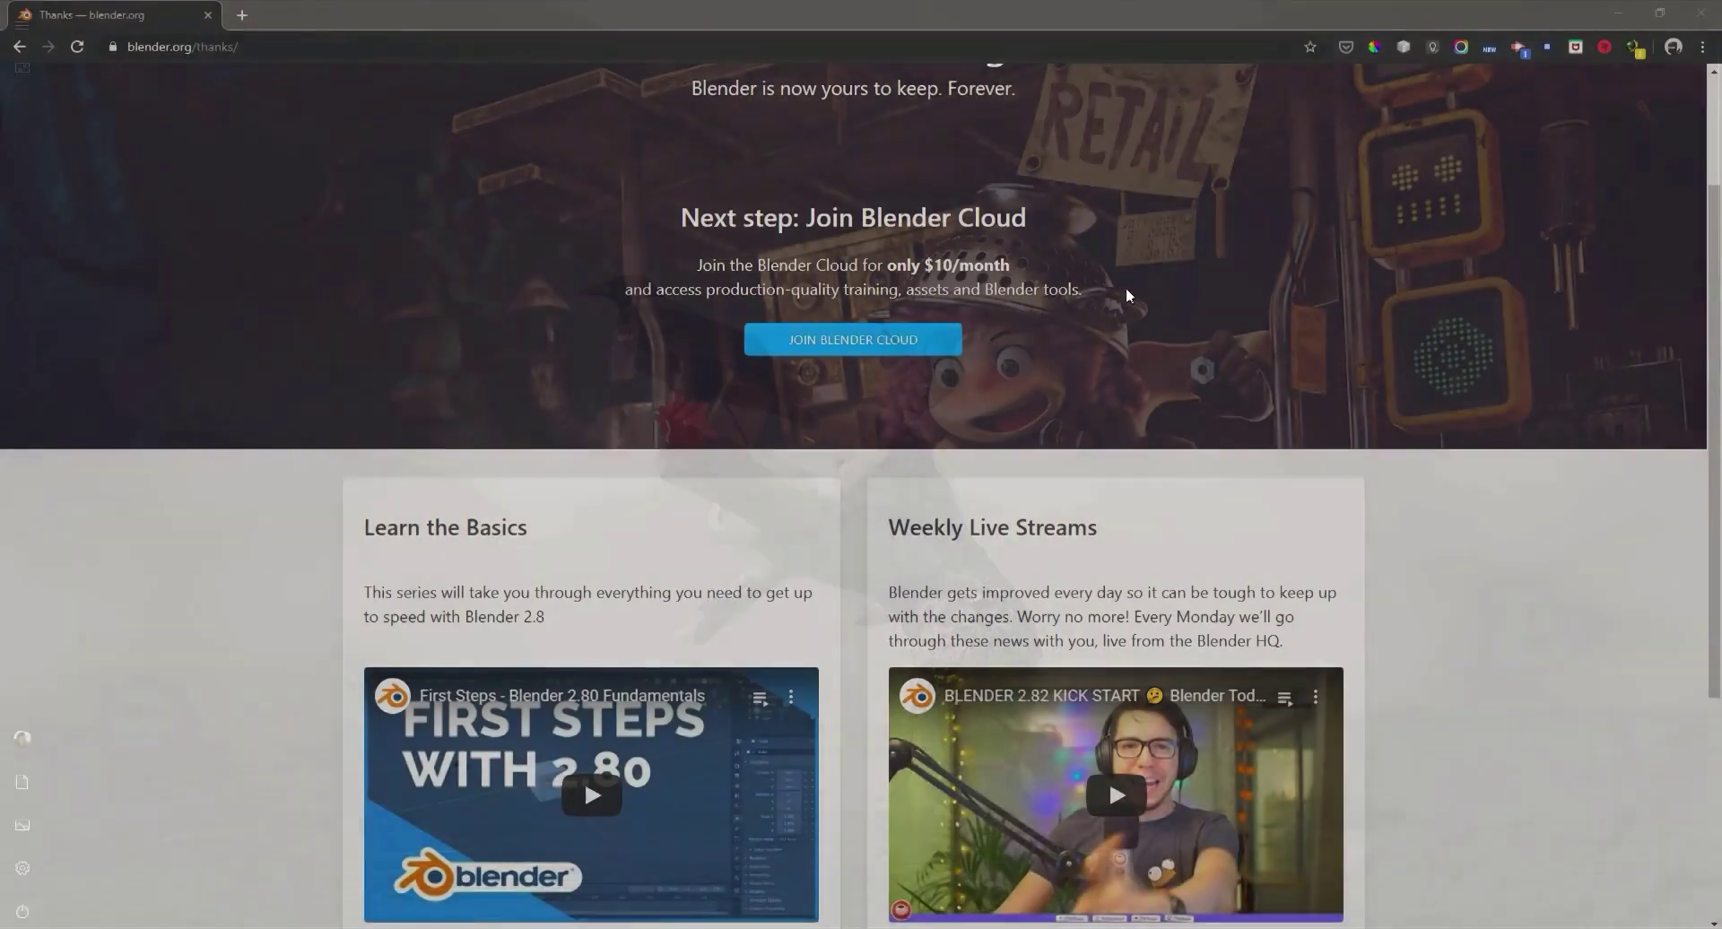